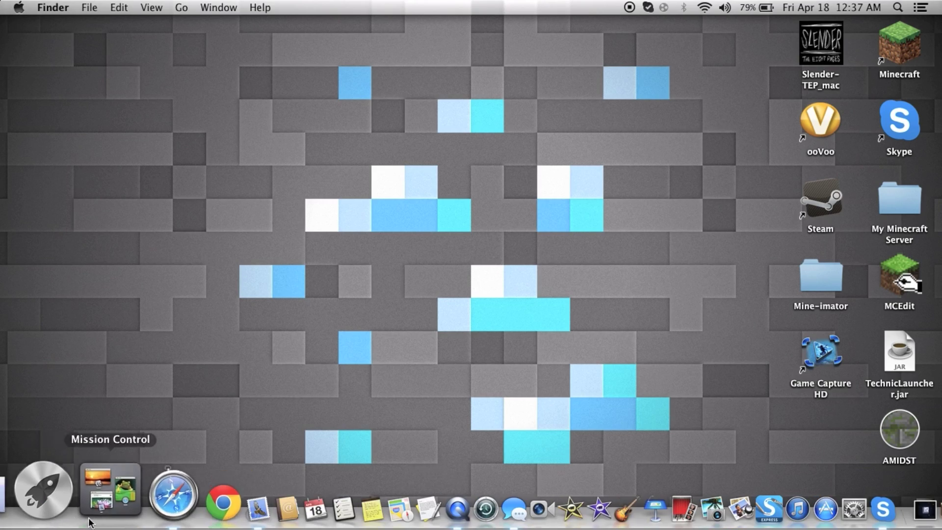
Step: In Safari, skip the ad and download [1.6.4]TNTMod3.0.zip from the Nuke TNT Mod page via MediaFire
click(131, 491)
scroll(413, 222, up, 10)
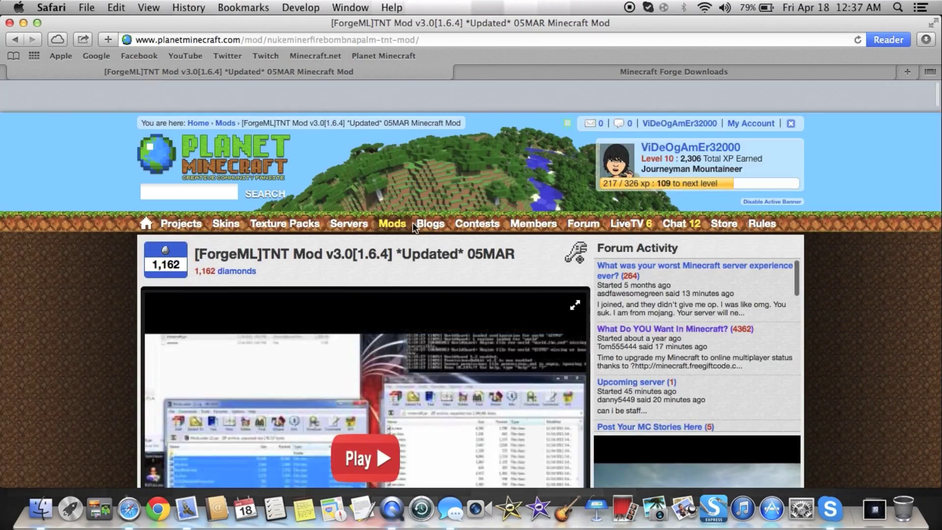
scroll(413, 222, down, 8)
scroll(413, 227, up, 10)
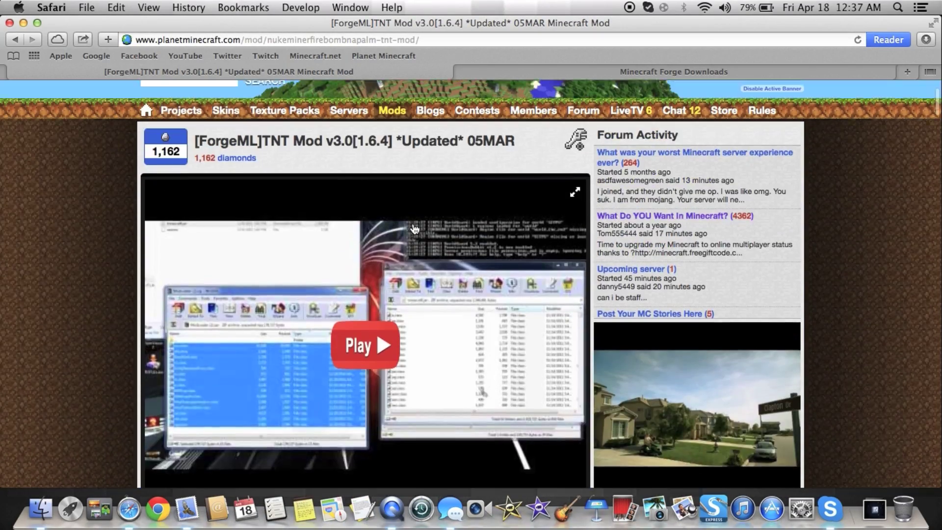
scroll(413, 223, down, 7)
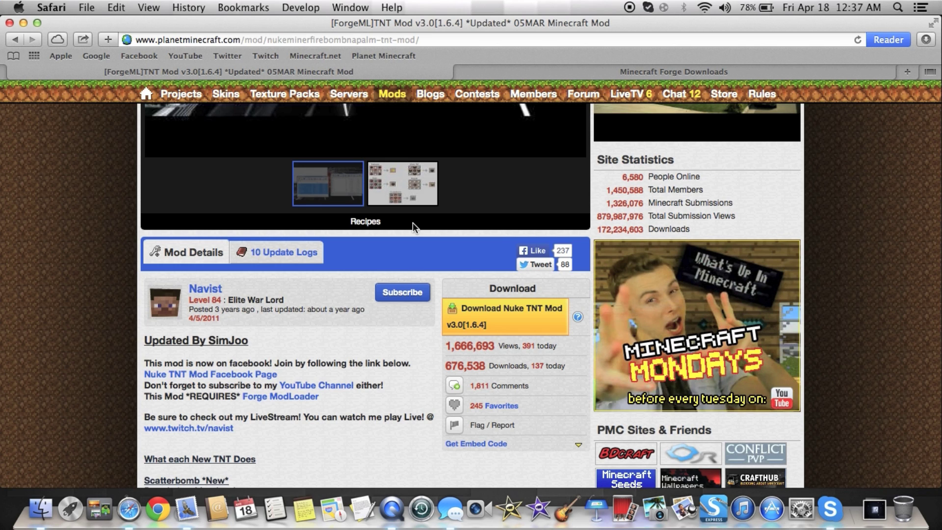
scroll(439, 283, up, 10)
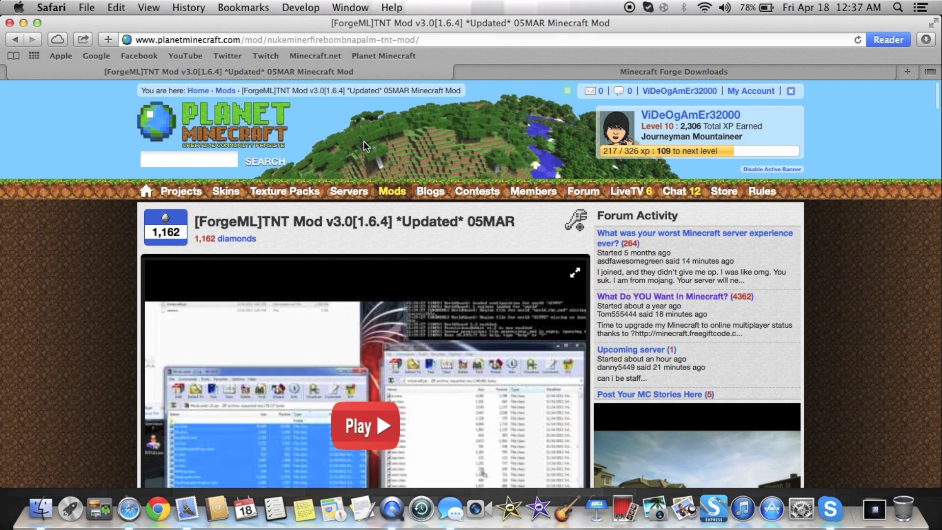
scroll(379, 146, down, 5)
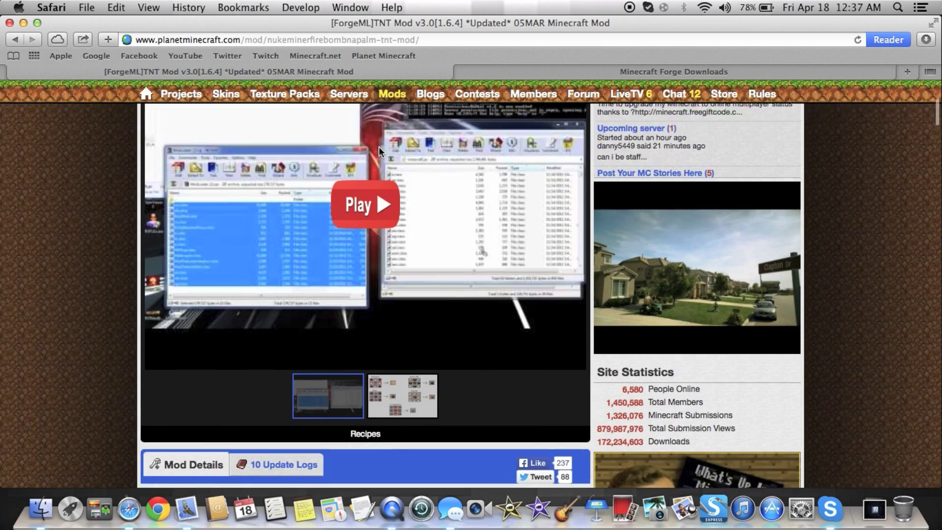
scroll(379, 146, down, 6)
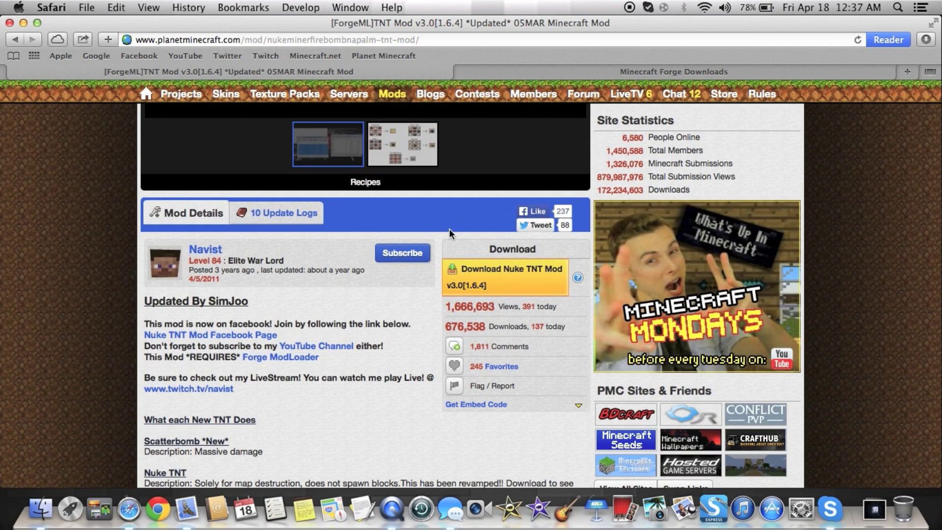
scroll(449, 228, up, 10)
scroll(449, 229, down, 5)
scroll(451, 233, down, 5)
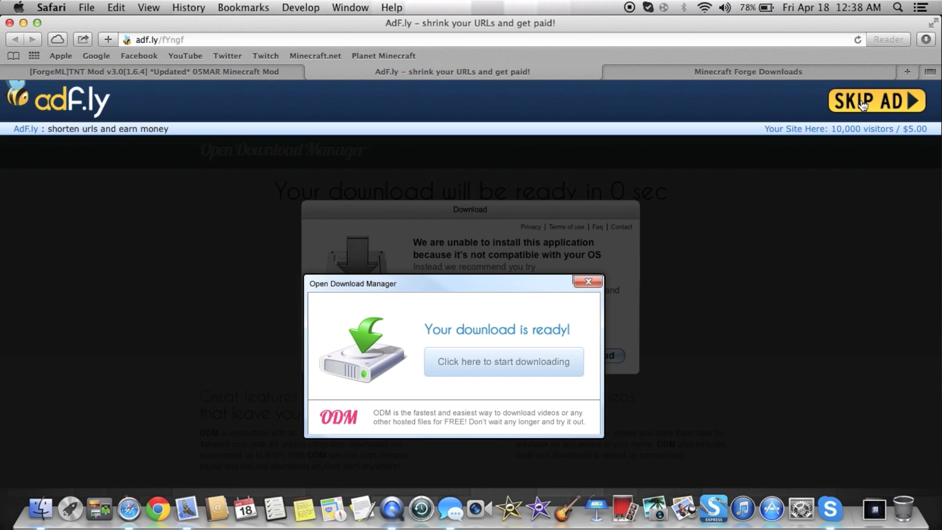
click(862, 104)
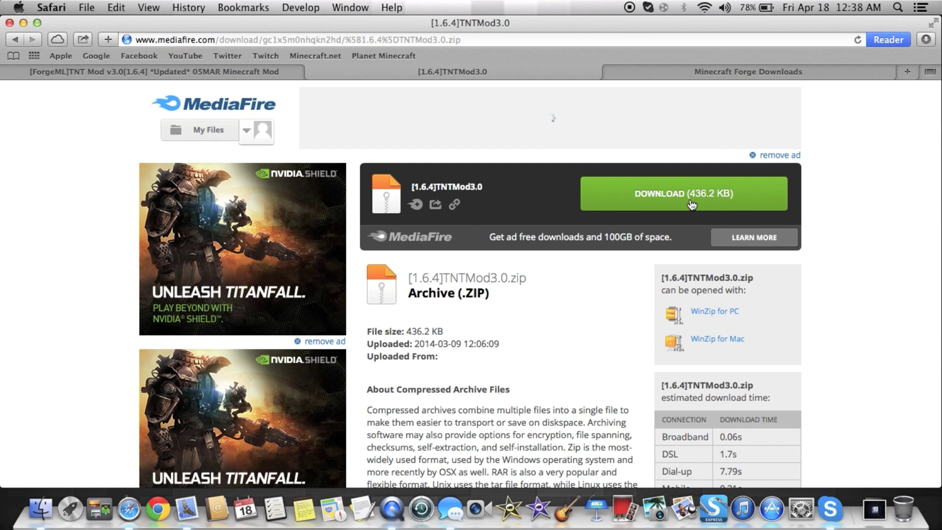
click(691, 201)
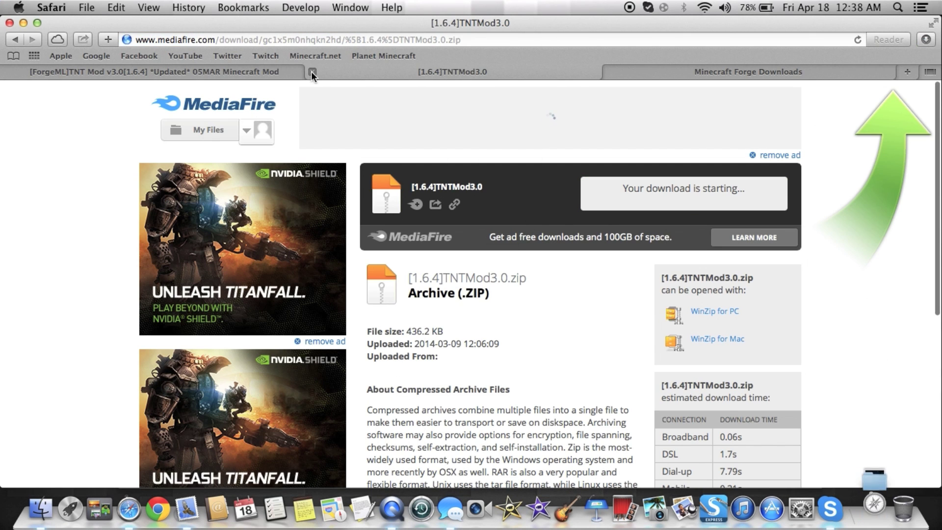
Step: Close the download tab and minimize Safari to reveal the Finder desktop
click(311, 72)
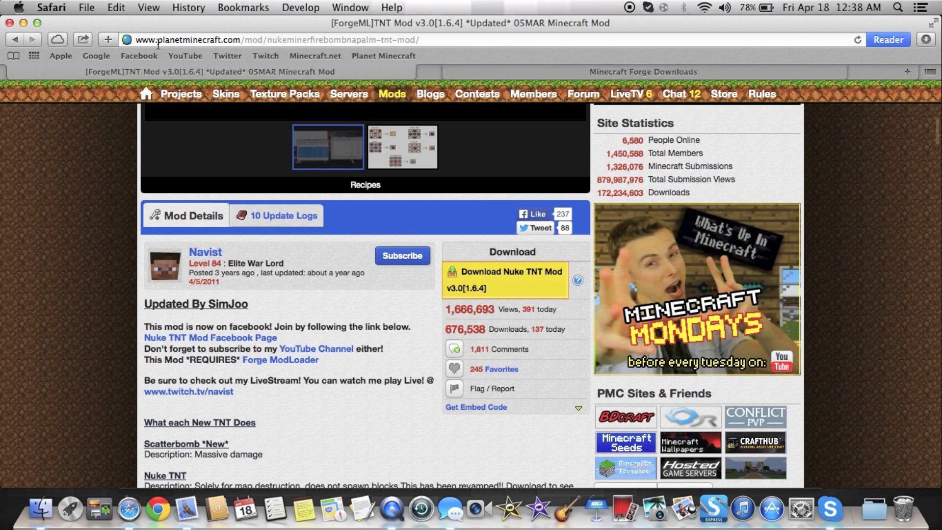
click(23, 22)
click(116, 24)
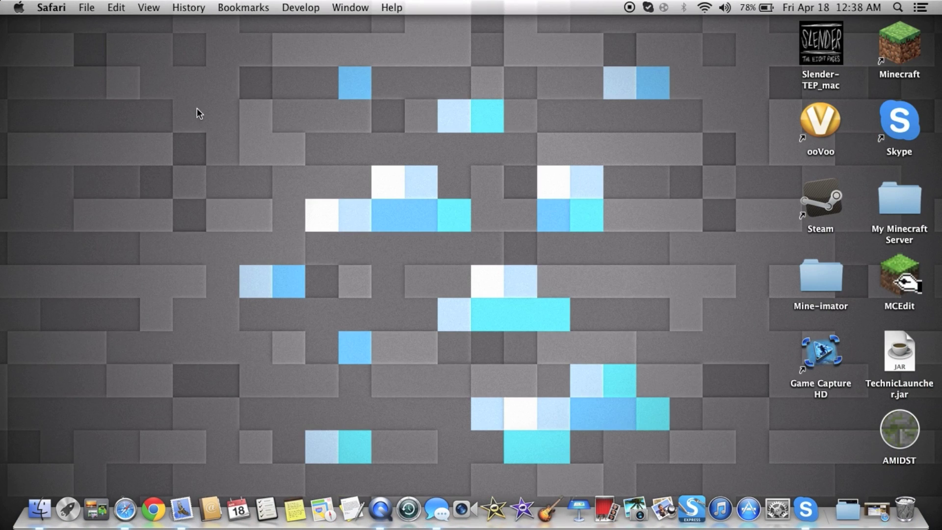
click(199, 112)
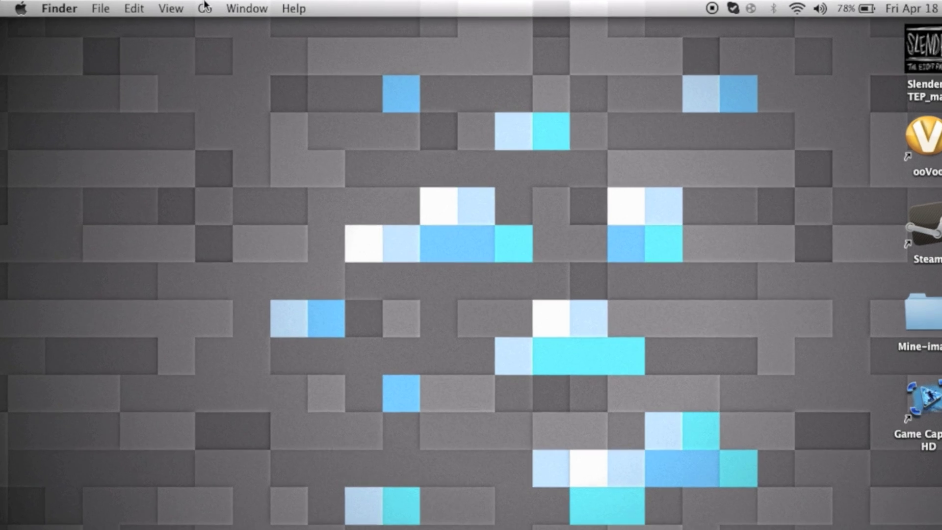
Step: Use Go to Folder with the path ~/library to open the user's Library folder
click(181, 8)
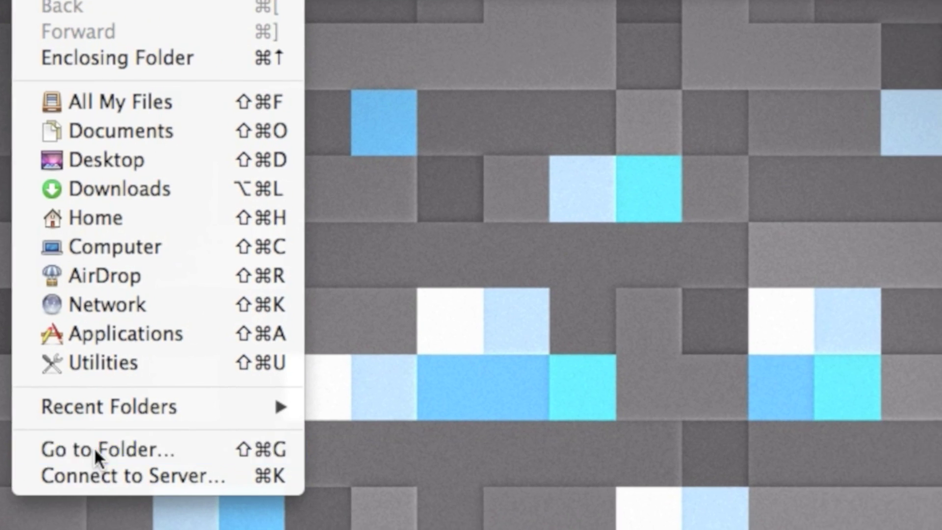
click(402, 487)
click(382, 265)
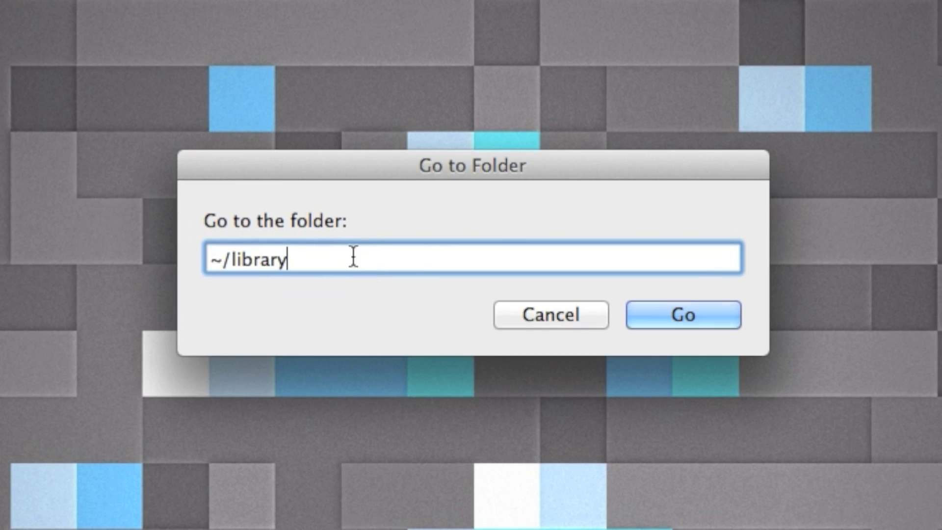
triple_click(353, 257)
click(374, 250)
drag(220, 256, 189, 259)
mouse_move(204, 256)
mouse_down()
mouse_move(222, 250)
mouse_move(196, 258)
mouse_up()
click(211, 255)
click(340, 257)
drag(336, 267, 186, 263)
click(332, 263)
click(680, 316)
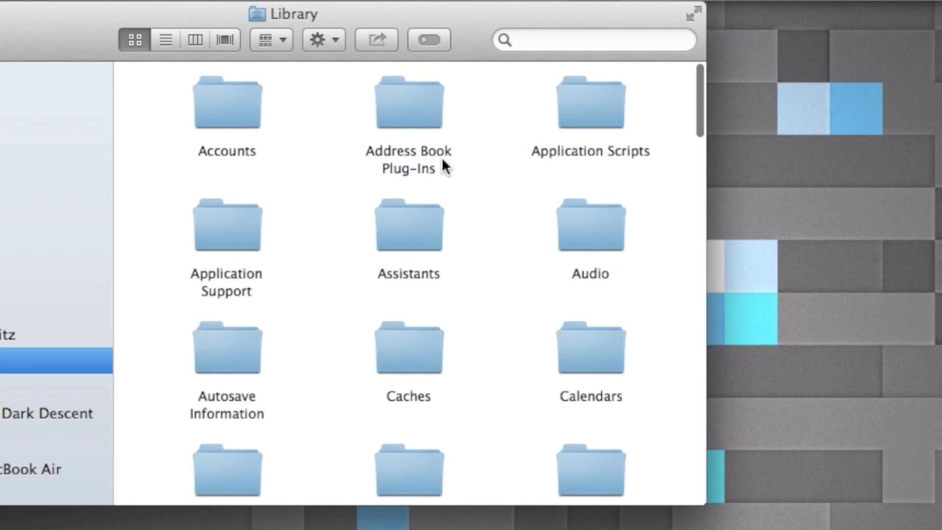
Step: Open Application Support > minecraft > mods in Finder
double_click(229, 240)
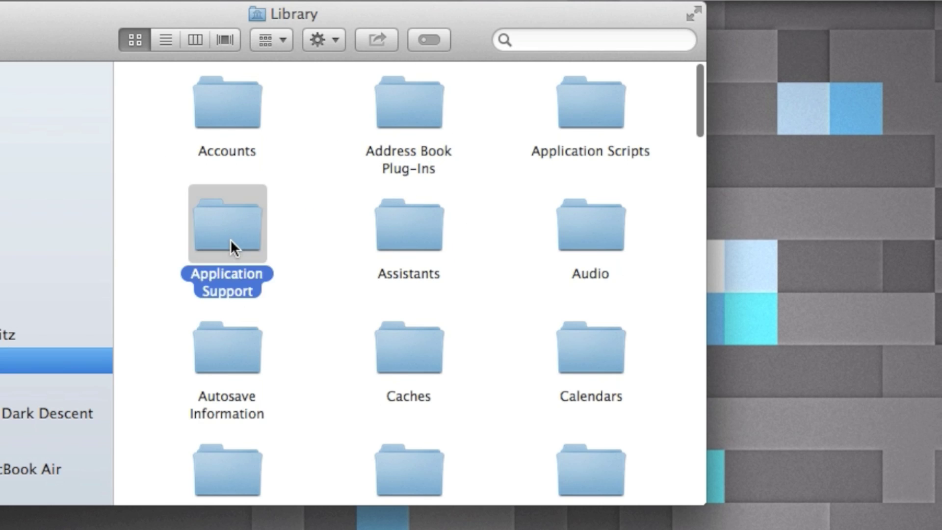
scroll(231, 239, down, 10)
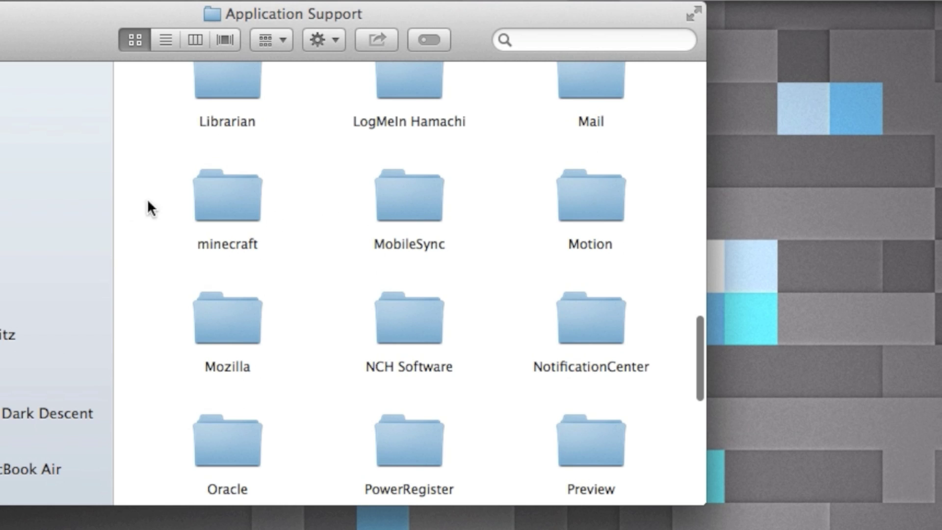
double_click(245, 199)
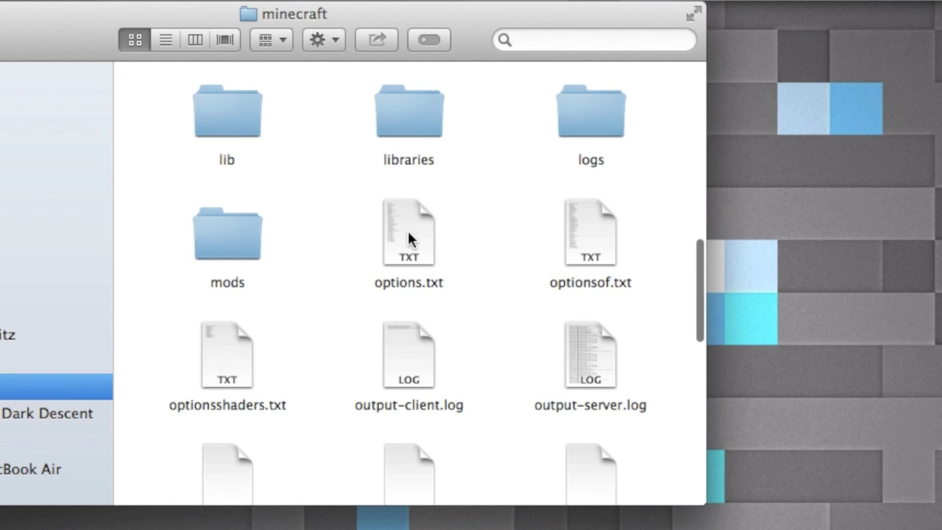
scroll(409, 233, down, 10)
scroll(414, 234, up, 10)
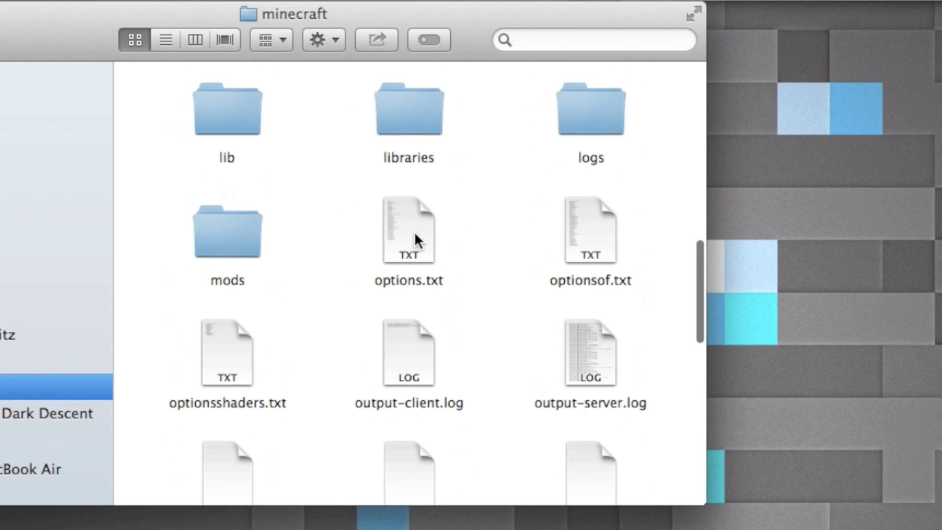
double_click(228, 245)
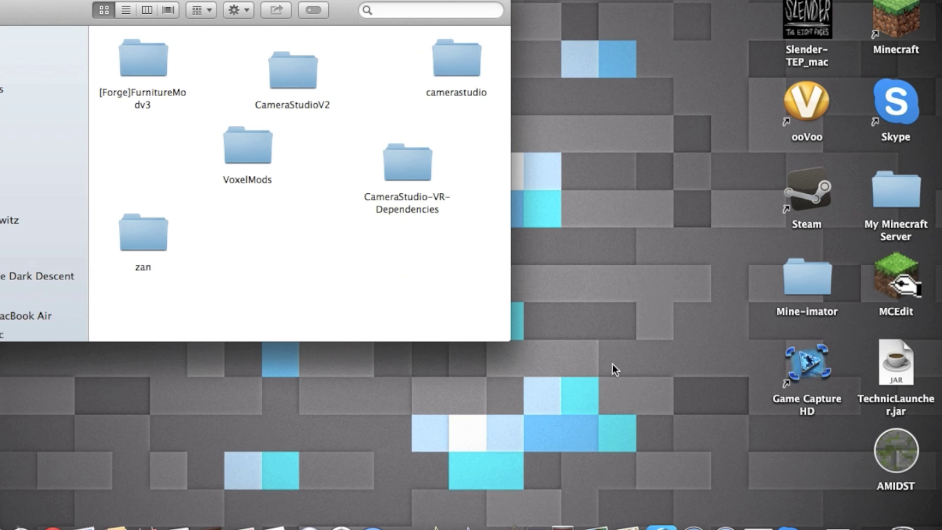
Step: Move the downloaded TNT mod folder from Downloads into the mods folder and close Finder
click(832, 510)
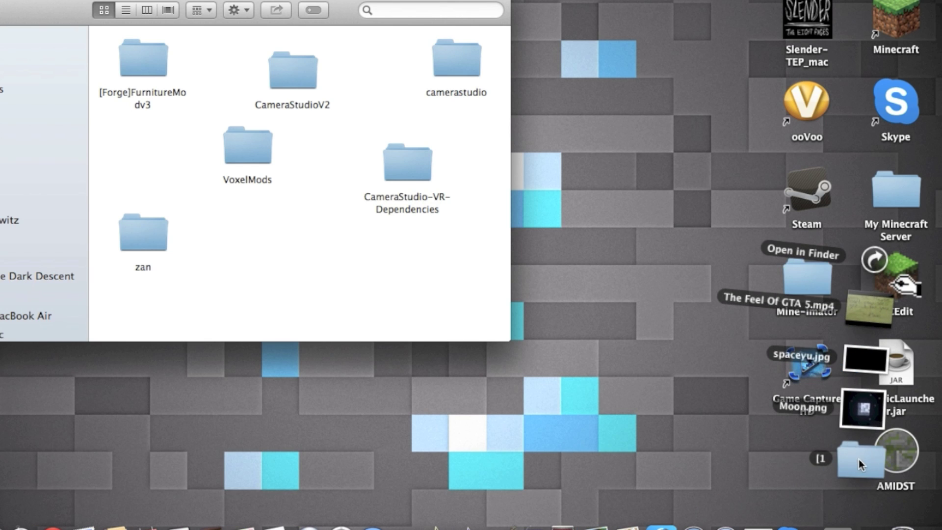
mouse_move(859, 458)
mouse_down()
mouse_move(629, 315)
mouse_move(601, 342)
mouse_up()
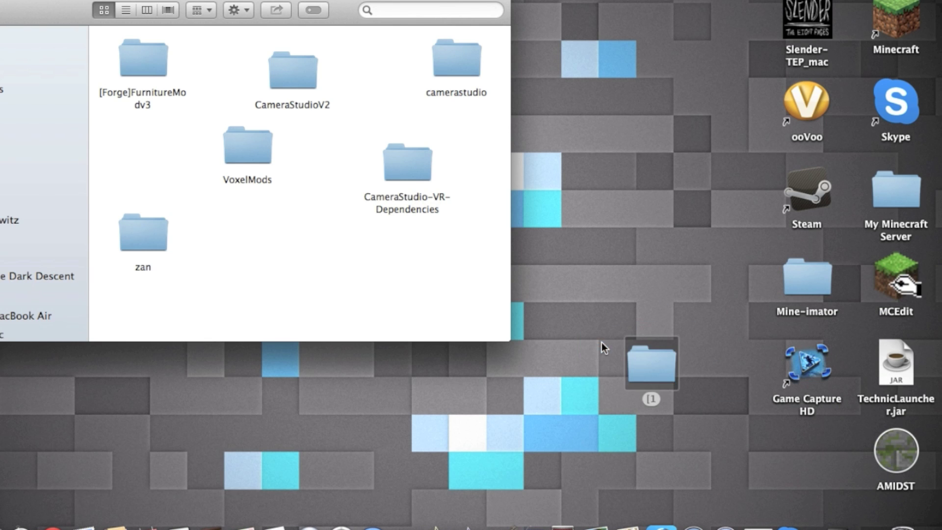
double_click(643, 367)
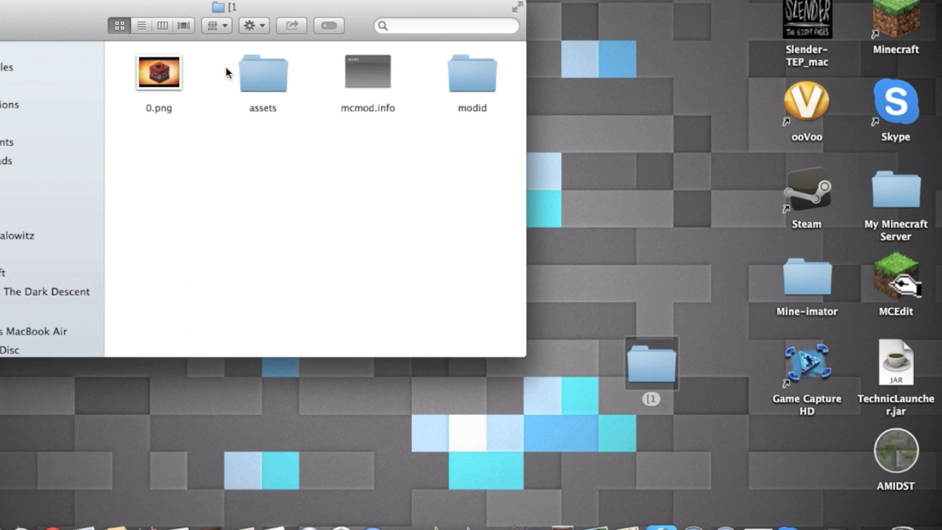
mouse_move(138, 155)
mouse_down()
mouse_move(479, 109)
mouse_move(505, 87)
mouse_move(481, 250)
mouse_up()
drag(8, 7, 101, 46)
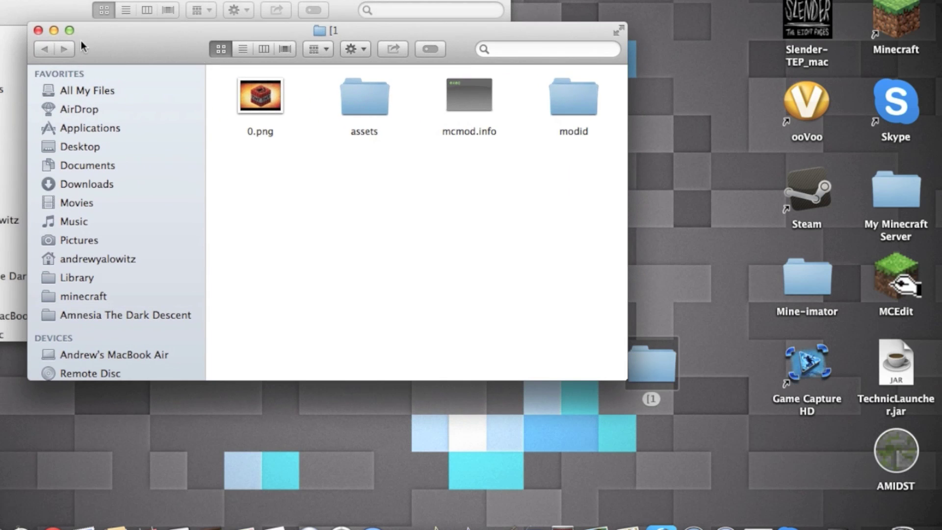
drag(559, 174, 233, 74)
click(238, 158)
mouse_move(211, 218)
mouse_down()
mouse_move(587, 107)
mouse_move(622, 161)
mouse_move(554, 139)
mouse_move(312, 160)
mouse_up()
click(38, 30)
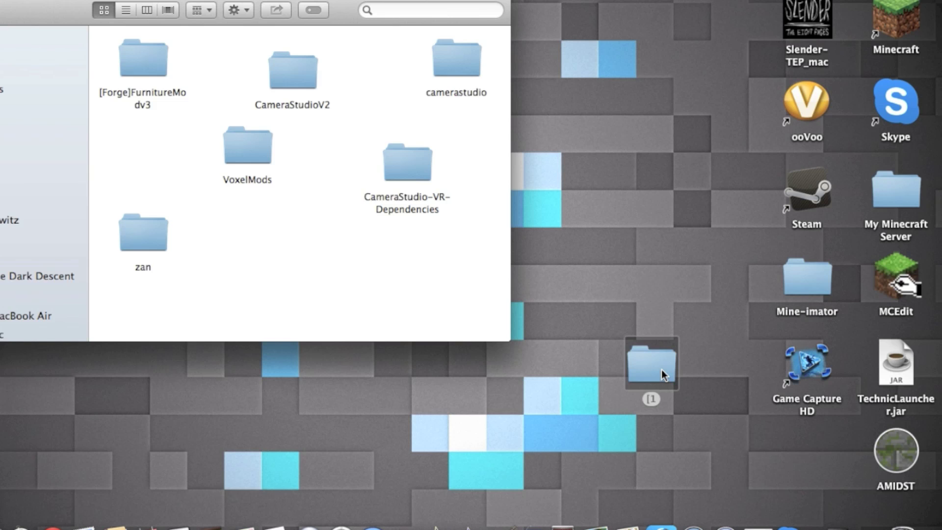
mouse_move(664, 372)
mouse_down()
mouse_move(287, 230)
mouse_move(271, 254)
mouse_move(630, 344)
mouse_move(662, 380)
mouse_move(525, 204)
mouse_move(300, 270)
mouse_up()
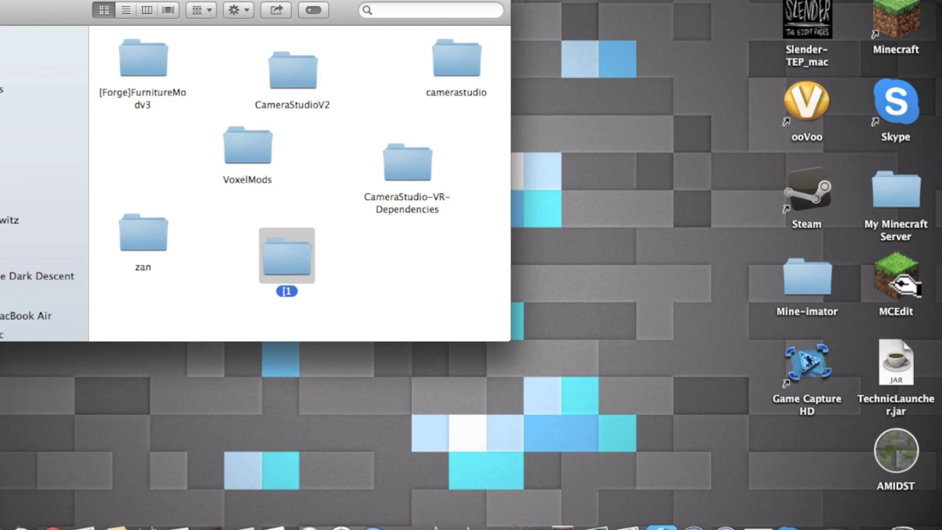
key(super+w)
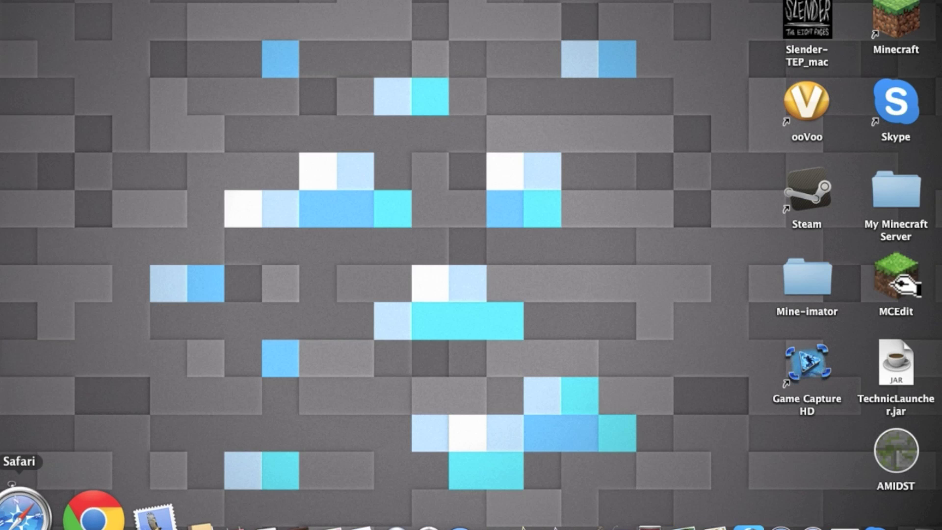
Step: Switch Safari to the Minecraft Forge Downloads page and briefly check the minecraft folder in Finder
click(22, 510)
click(514, 59)
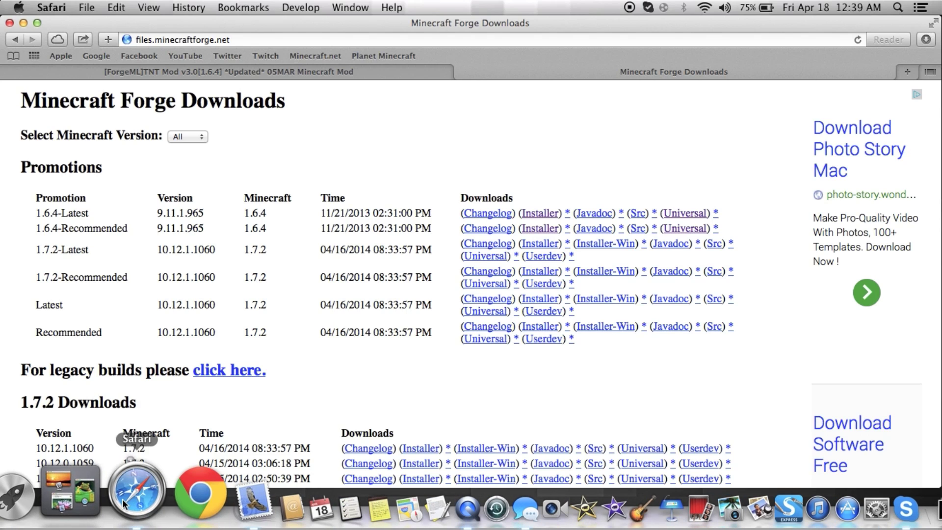
click(39, 490)
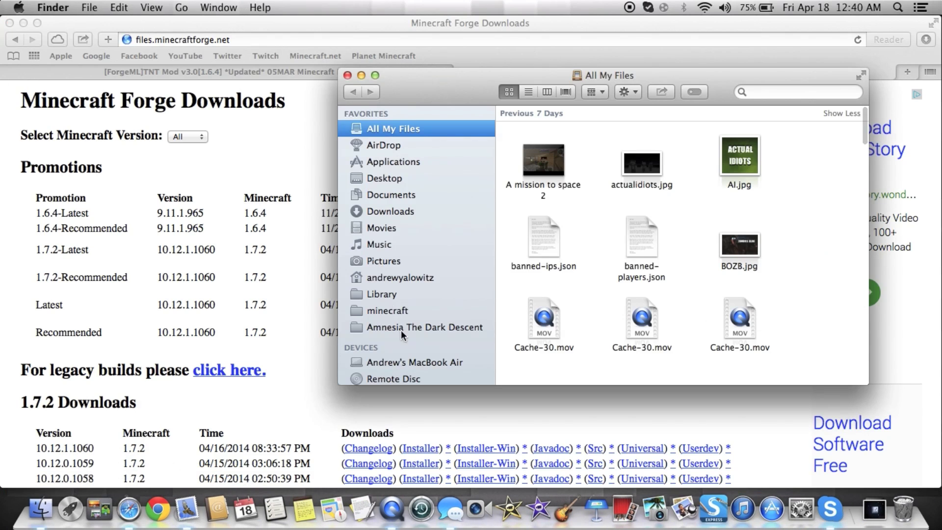
click(407, 312)
scroll(701, 299, down, 10)
scroll(687, 275, up, 6)
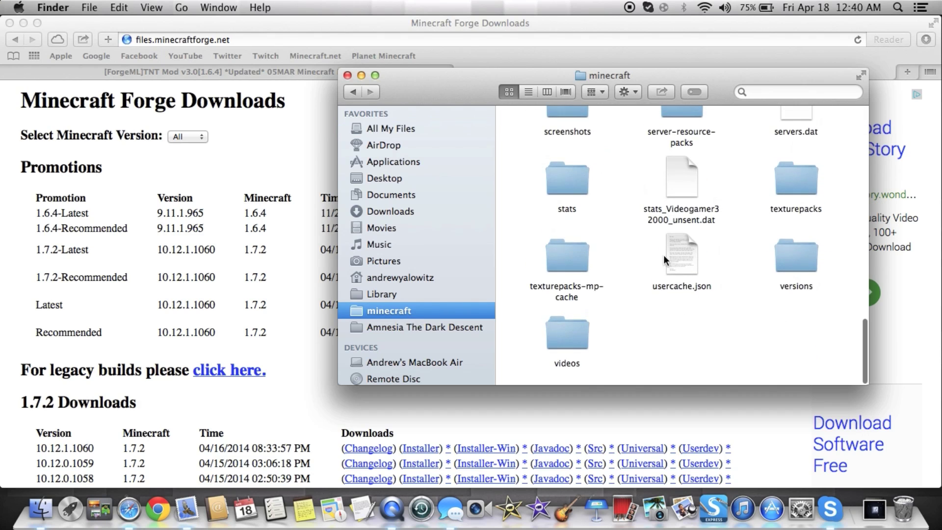
click(348, 75)
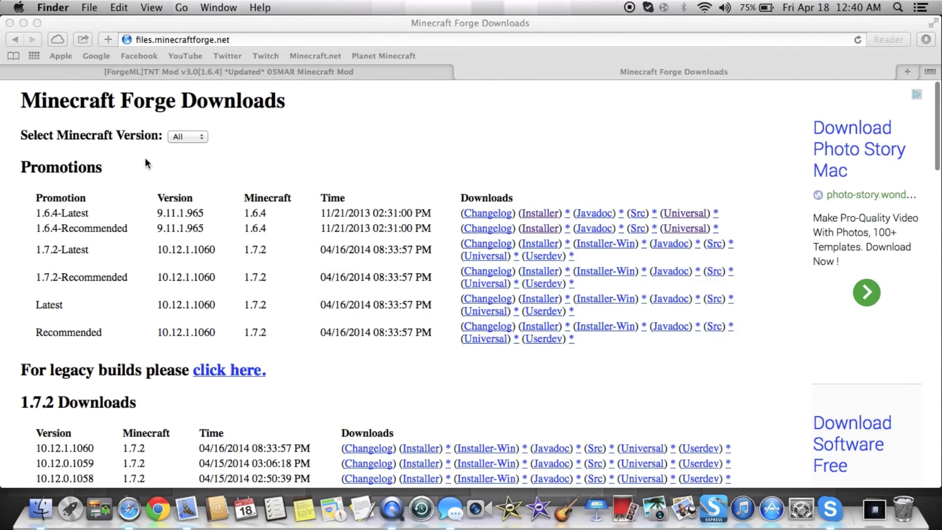
Step: Skip the adf.ly ad to download forge-1.6.4-9.11.1.965-installer.jar, dismiss the popup, close the window
click(31, 229)
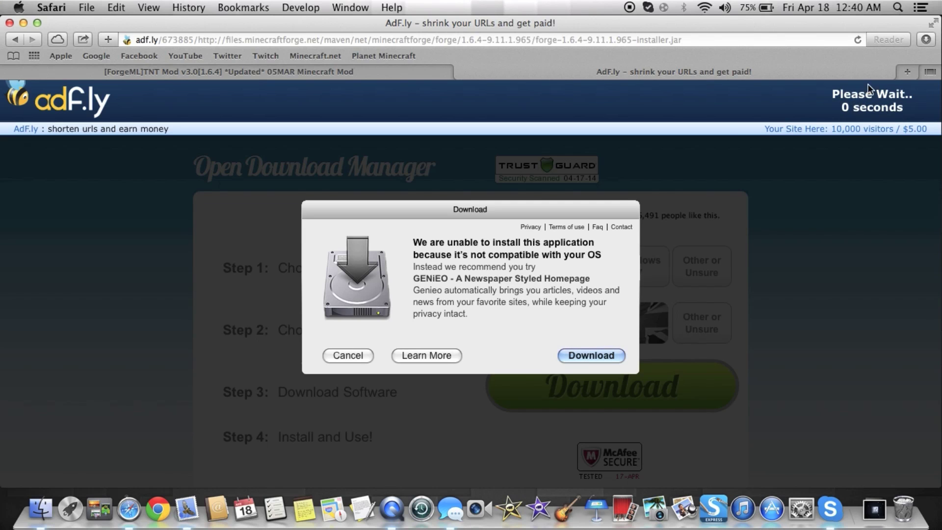
click(858, 103)
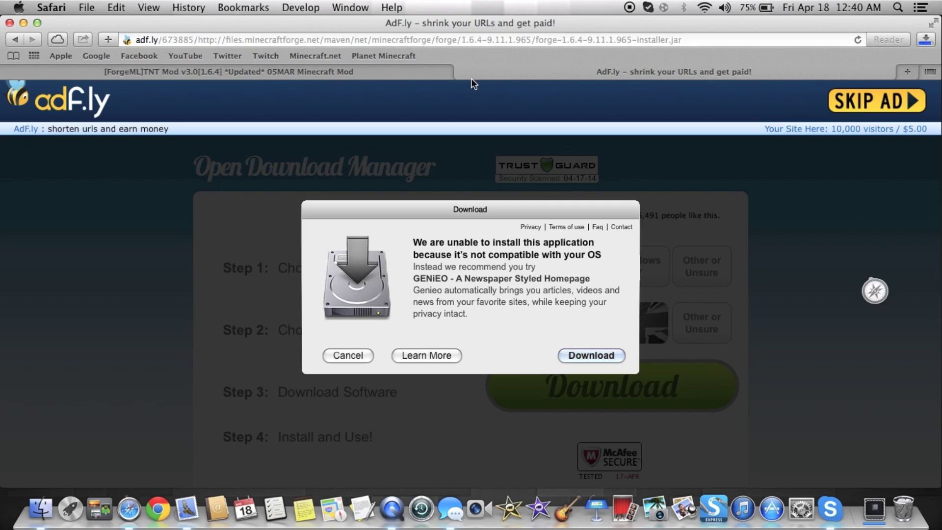
click(459, 69)
click(10, 23)
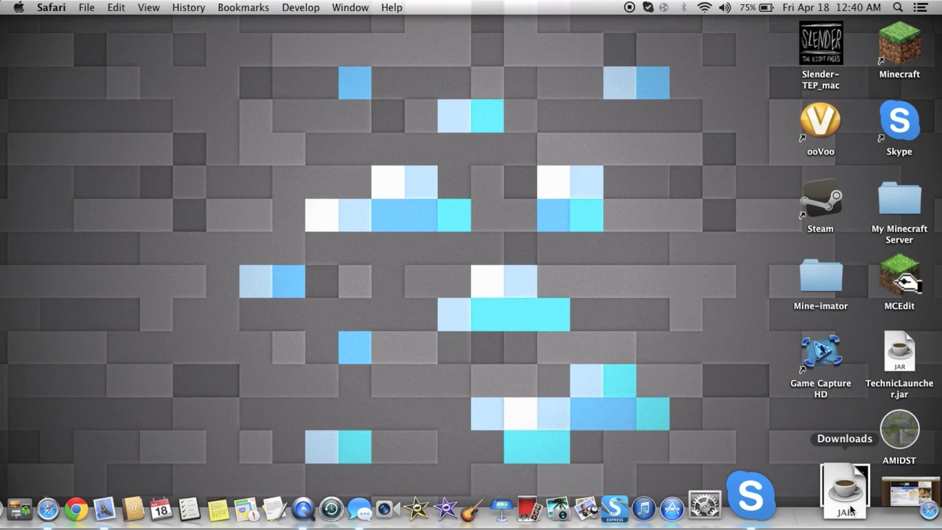
Step: Drag the Forge installer jar from the Downloads stack onto the desktop
click(854, 500)
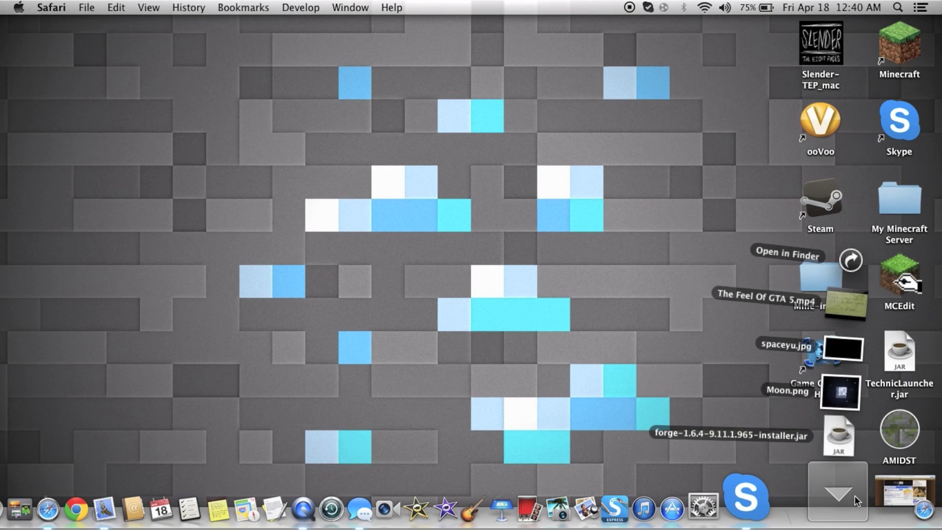
mouse_move(839, 434)
mouse_down()
mouse_move(525, 286)
mouse_move(428, 273)
mouse_up()
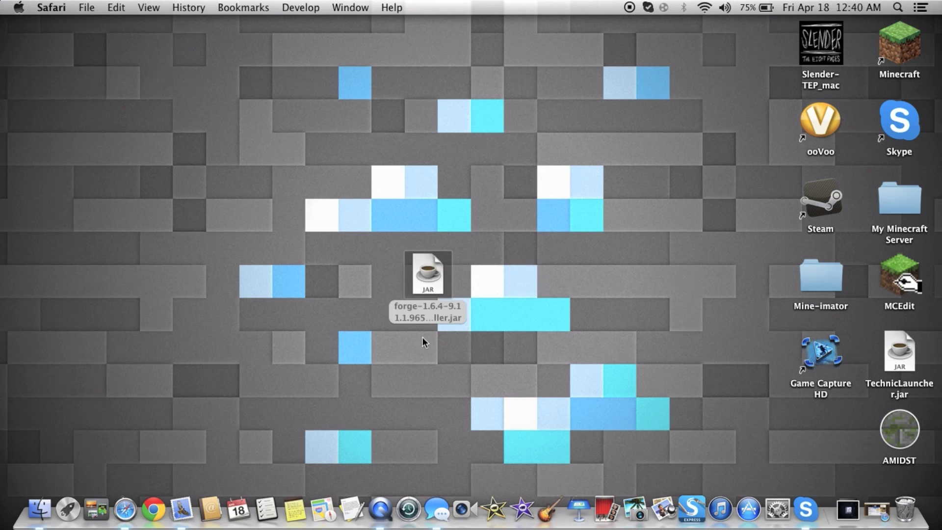
click(455, 309)
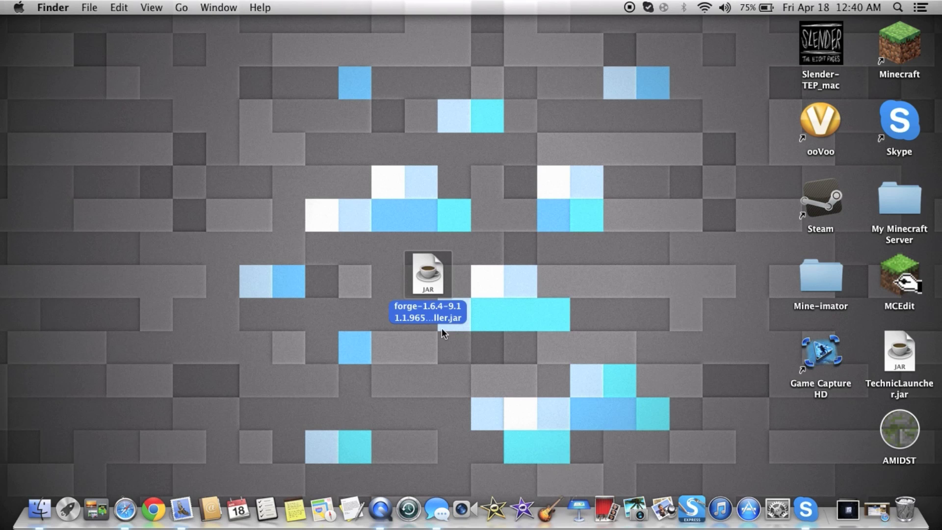
click(497, 235)
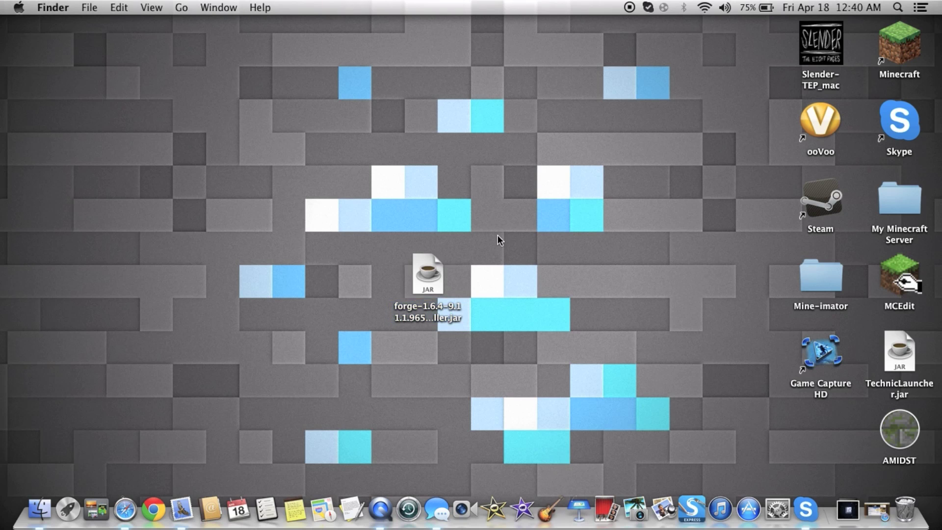
Step: Run the jar and install the Forge 9.11.1.965 client, then close the completion message
double_click(417, 278)
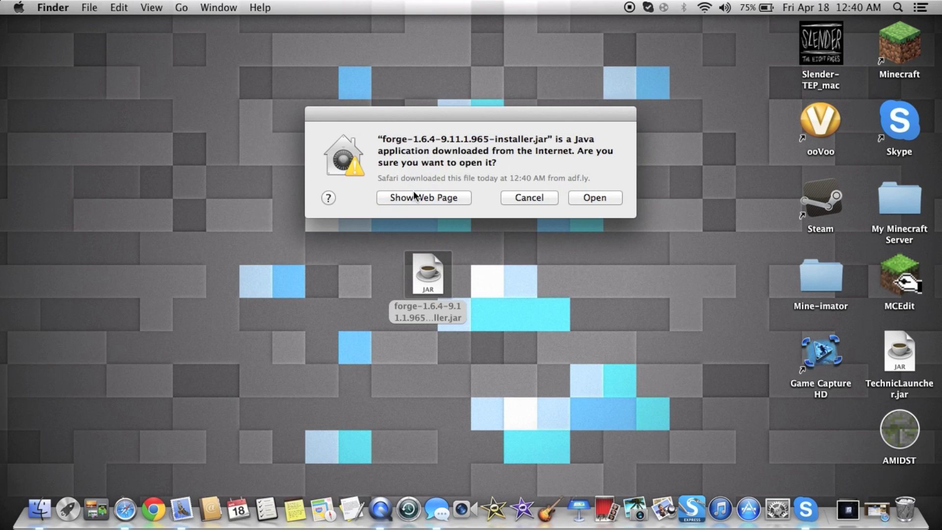
click(599, 195)
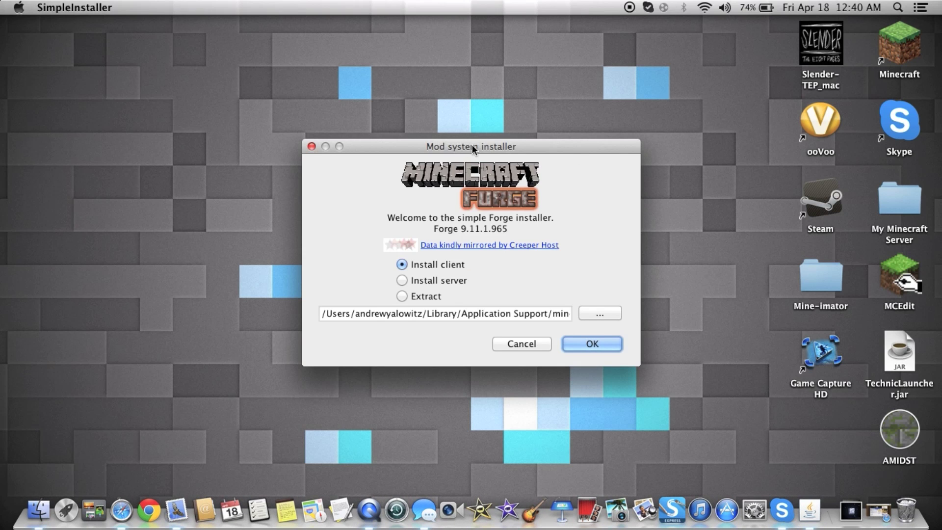
click(404, 266)
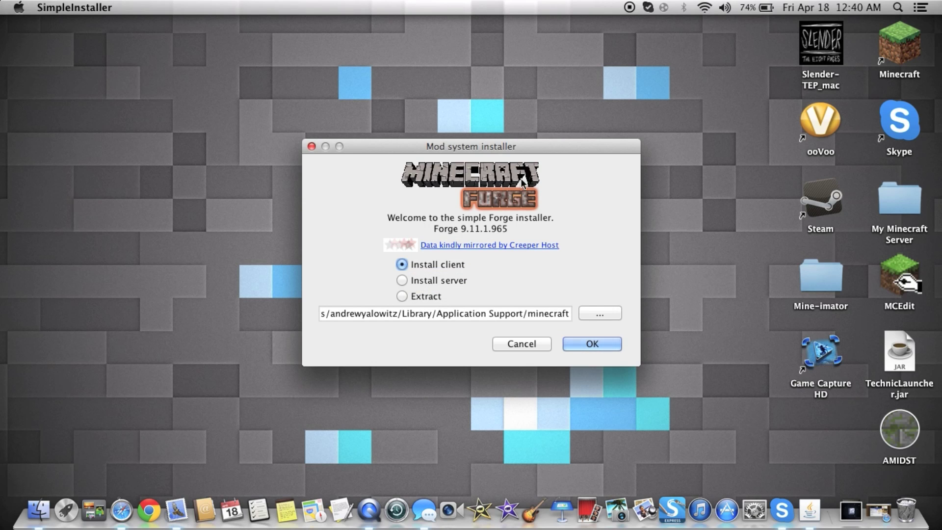
click(594, 345)
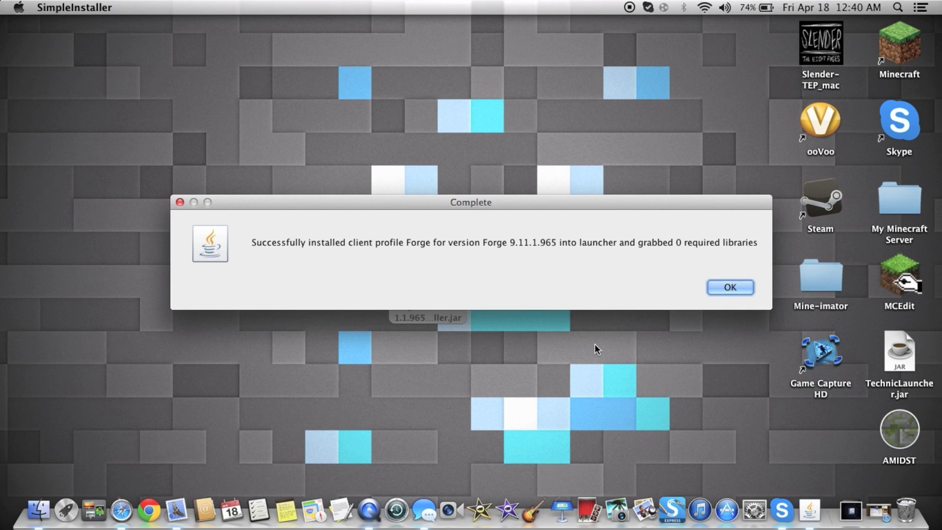
click(727, 288)
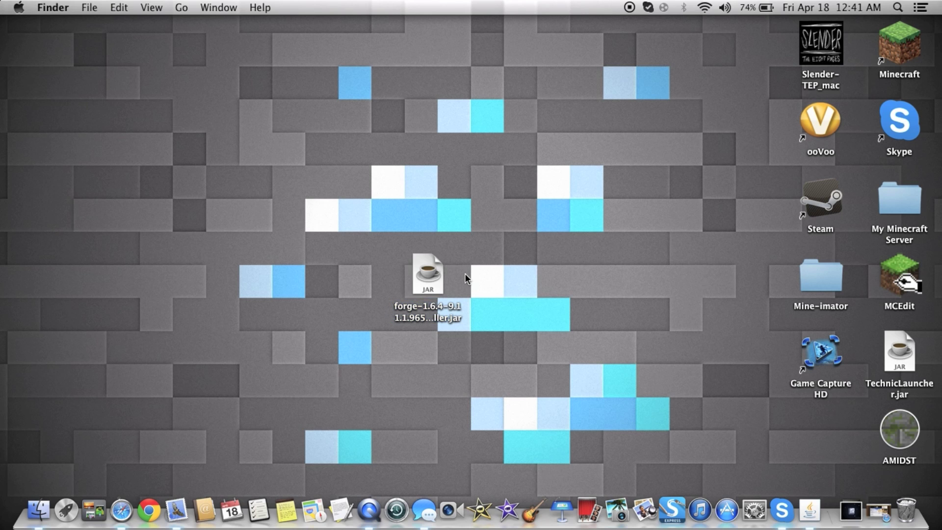
Step: Tidy the desktop and jump to the ~/Library folder with Go to Folder
mouse_move(422, 277)
mouse_down()
mouse_move(562, 278)
mouse_move(495, 267)
mouse_move(903, 441)
mouse_move(858, 470)
mouse_move(902, 495)
mouse_move(903, 506)
mouse_up()
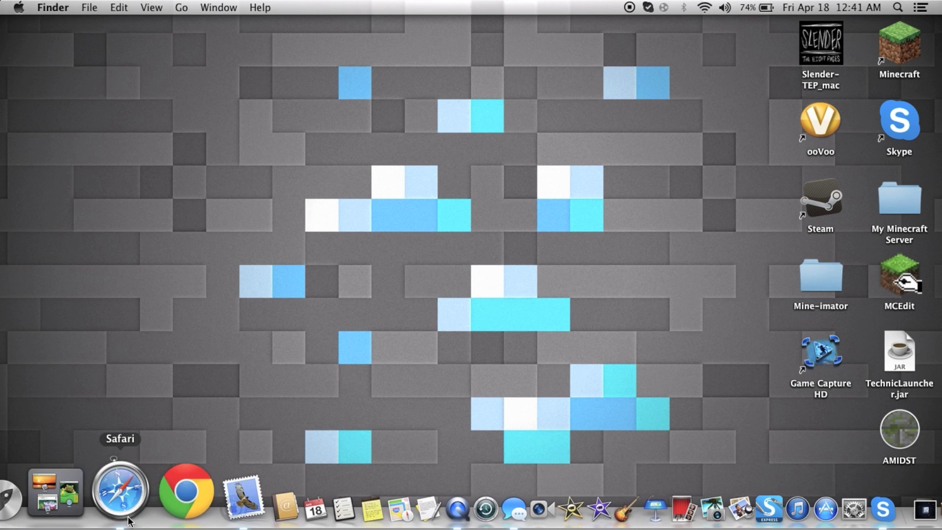
click(39, 491)
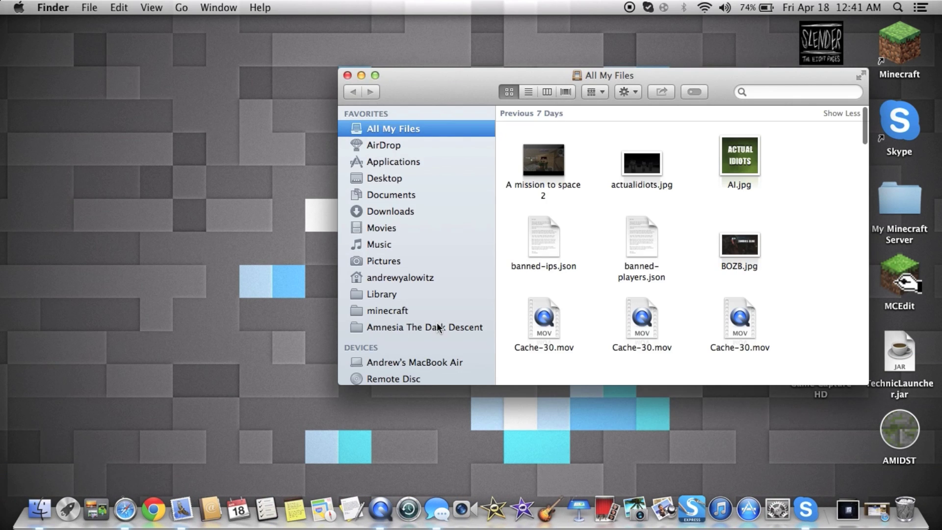
click(388, 311)
click(347, 76)
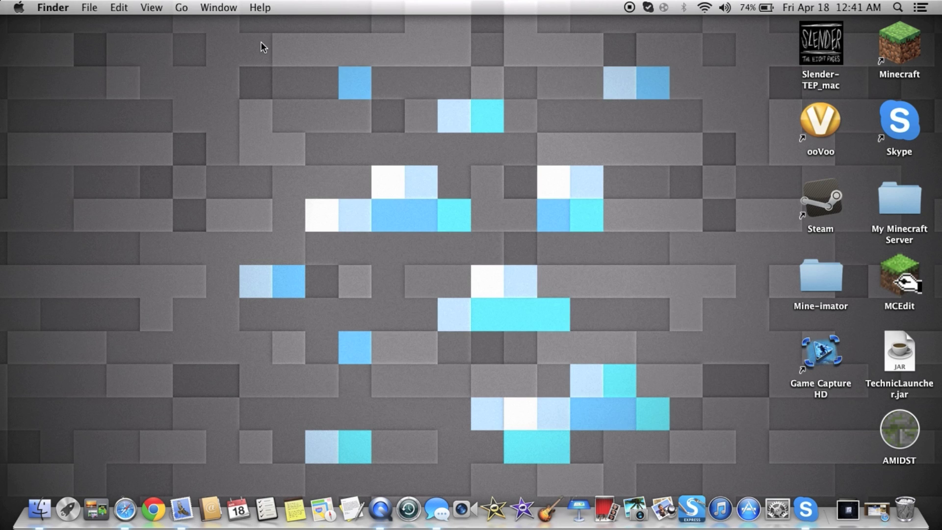
click(182, 8)
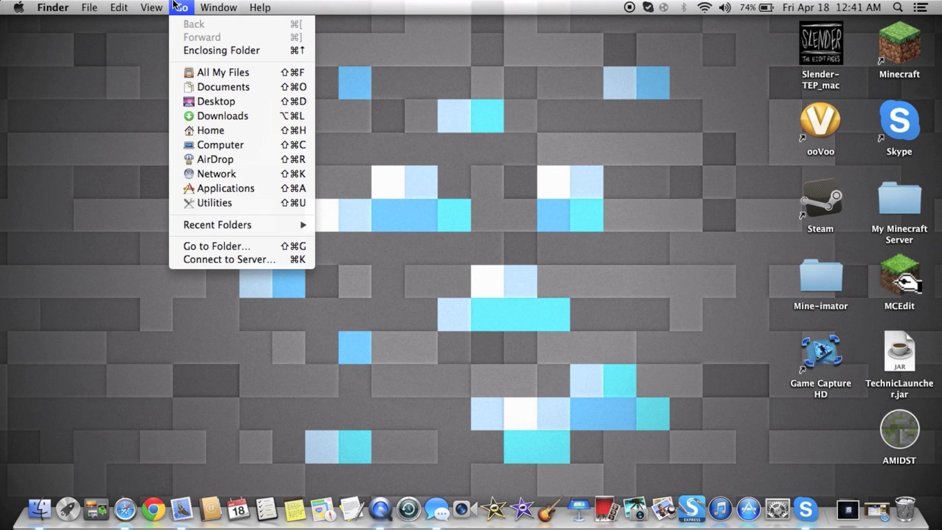
click(232, 247)
click(584, 193)
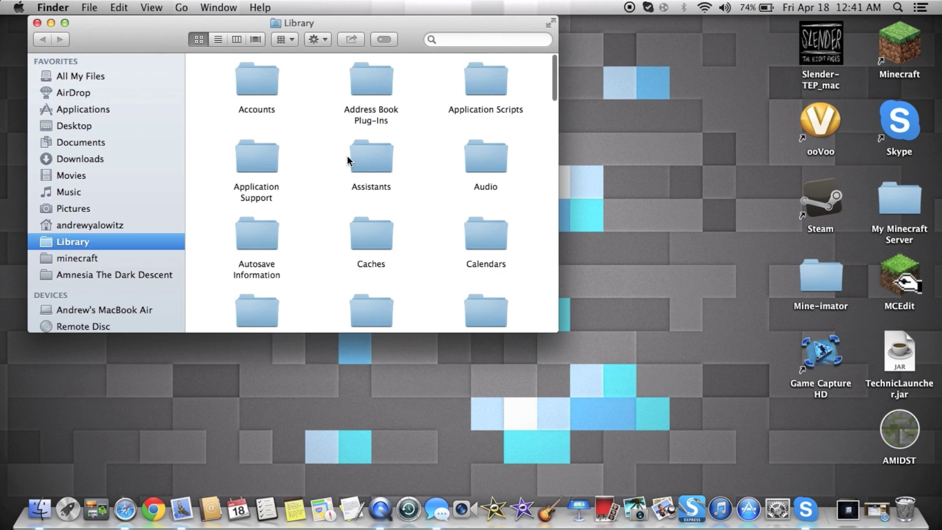
Step: Open Application Support > minecraft > versions and locate the new 1.6.4-Forge9.11.1.965 folder
double_click(247, 147)
scroll(248, 172, down, 10)
click(258, 211)
double_click(258, 208)
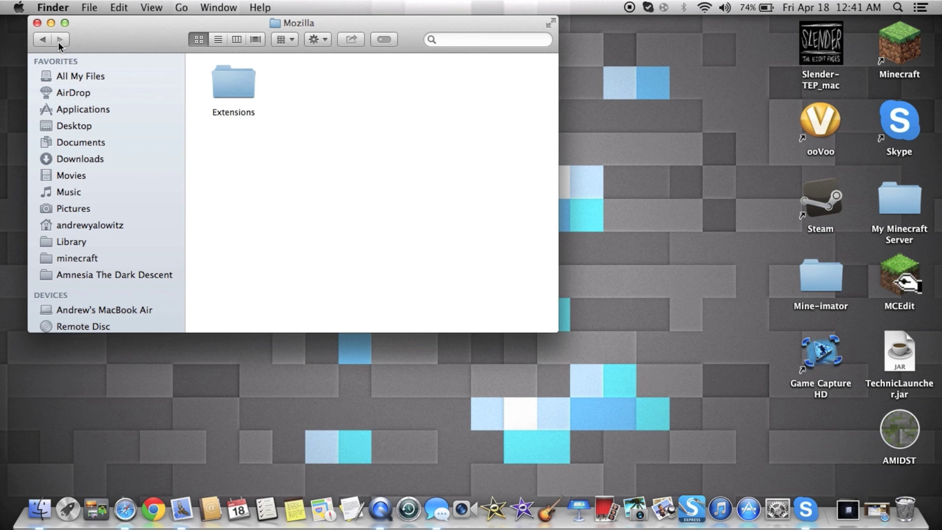
click(43, 40)
double_click(250, 137)
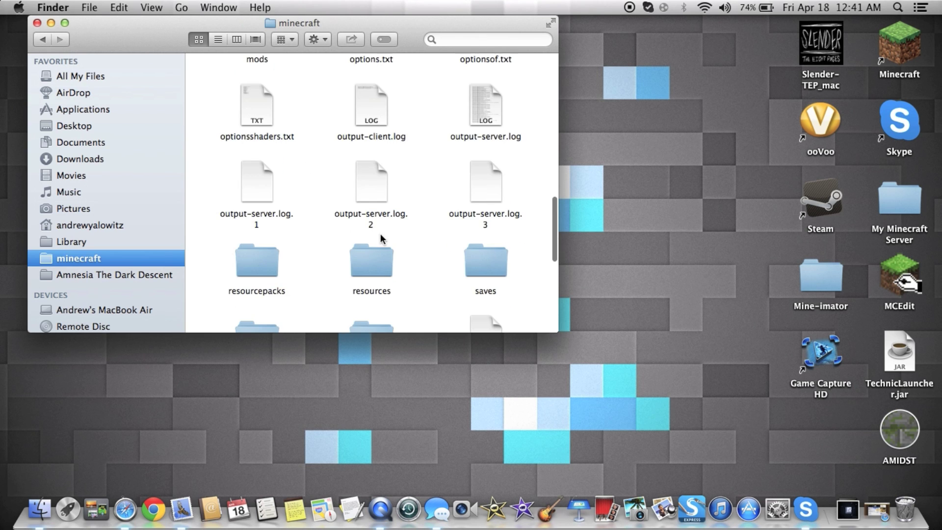
scroll(381, 236, down, 5)
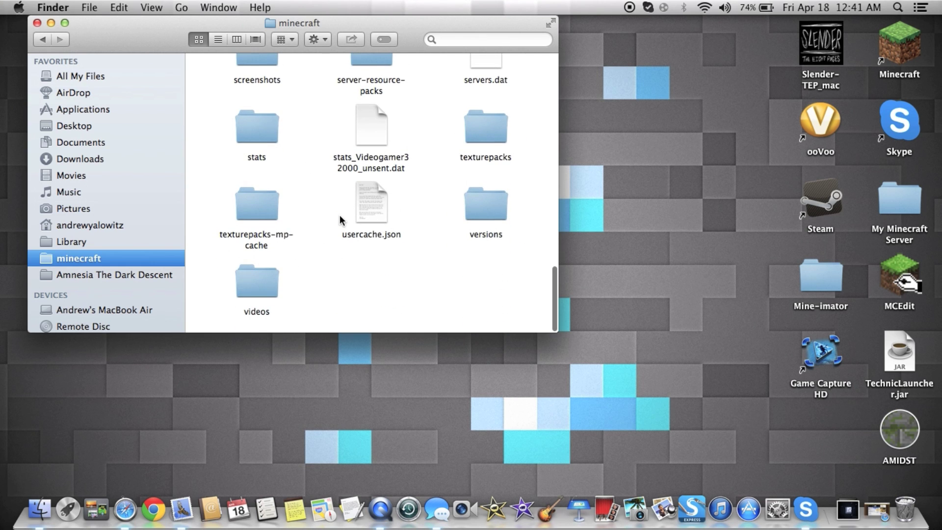
double_click(471, 191)
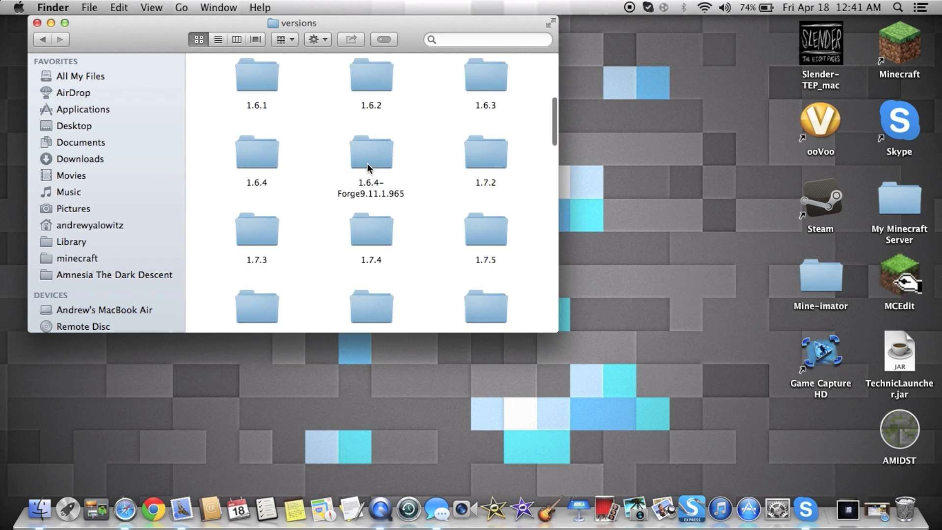
drag(316, 139, 424, 193)
click(425, 192)
Step: Launch Minecraft, close the versions window, select the Forge profile and submit the login
double_click(907, 49)
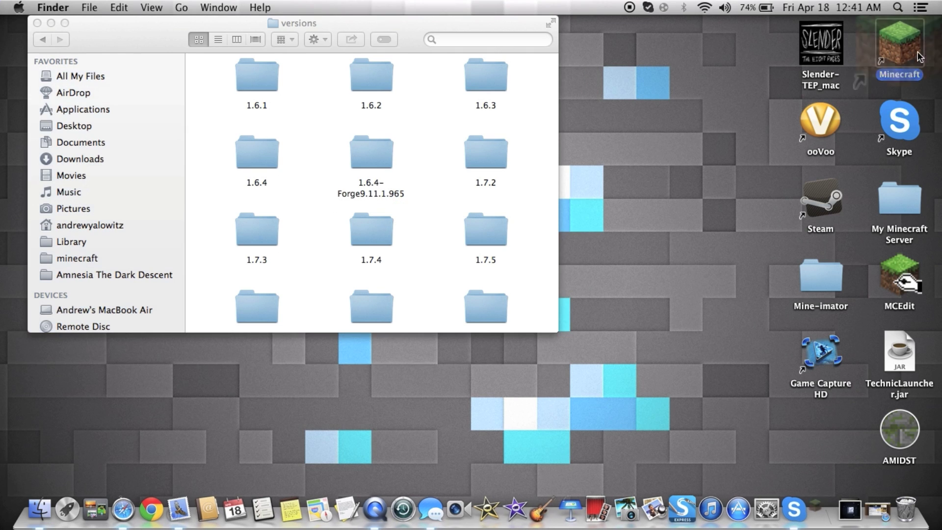
click(37, 23)
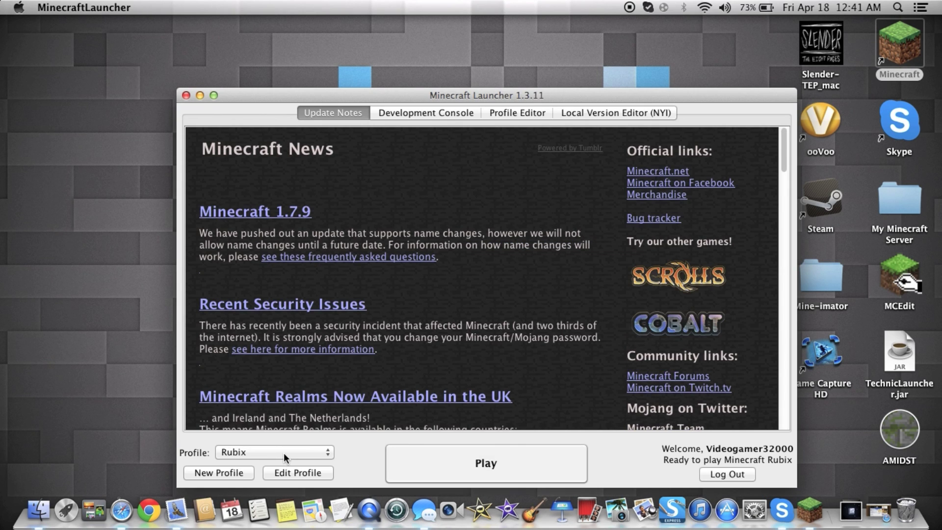
click(283, 452)
click(288, 442)
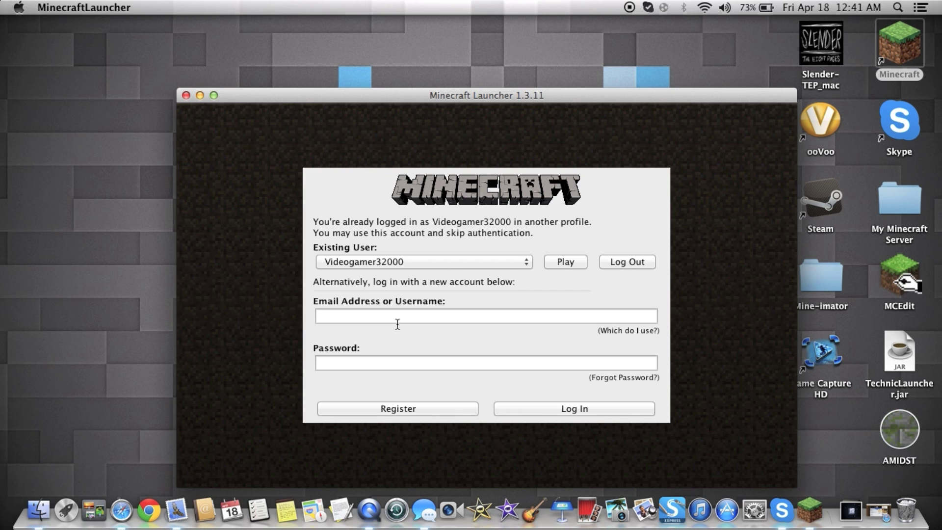
key(Return)
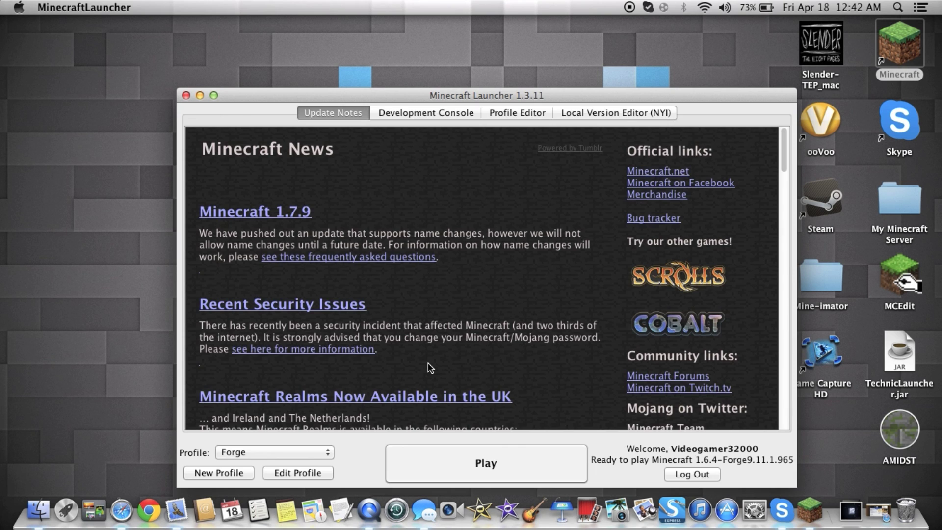
click(306, 451)
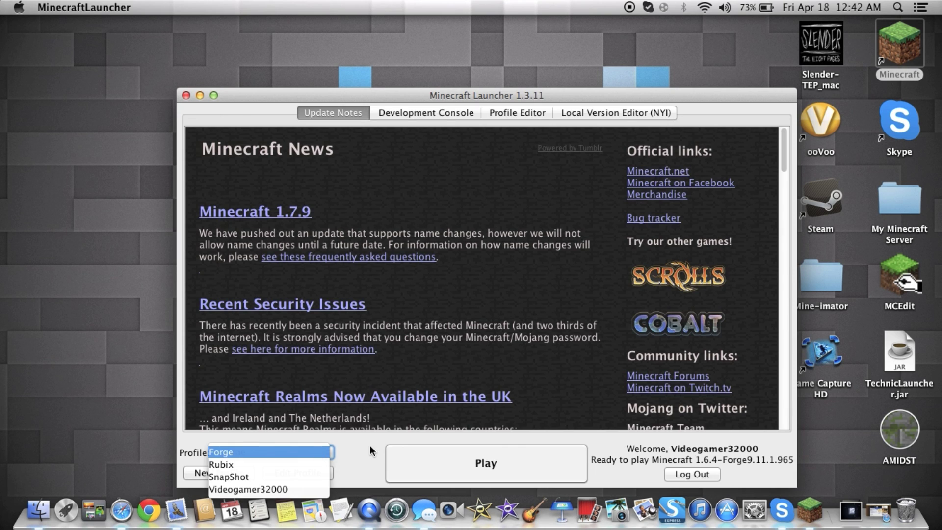
click(328, 454)
click(328, 454)
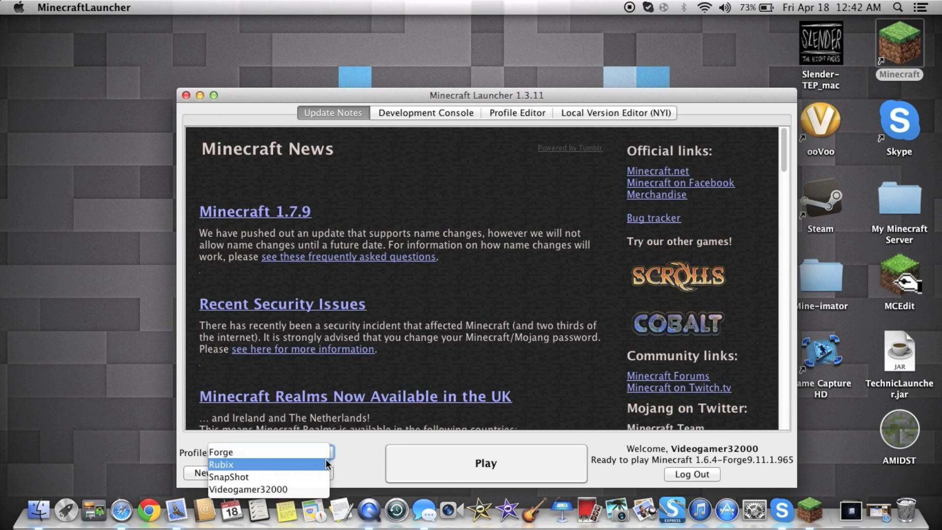
click(316, 488)
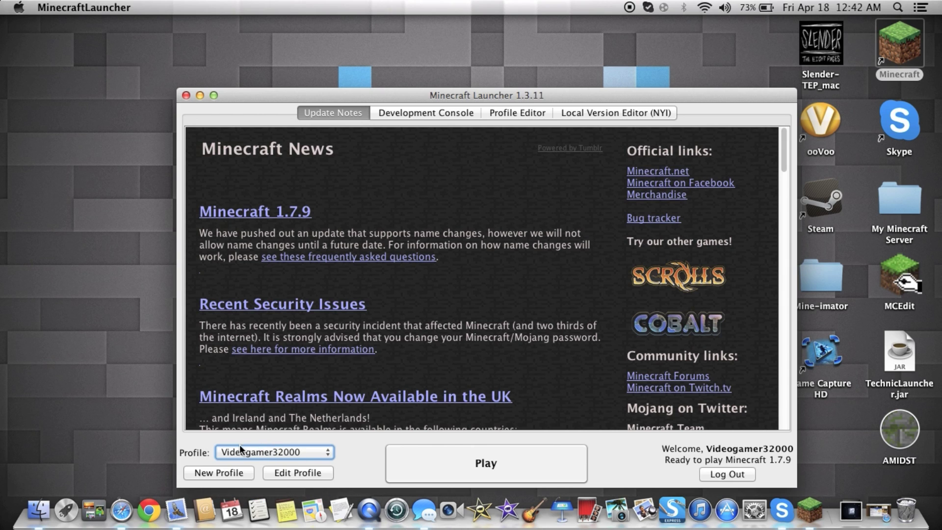
click(253, 451)
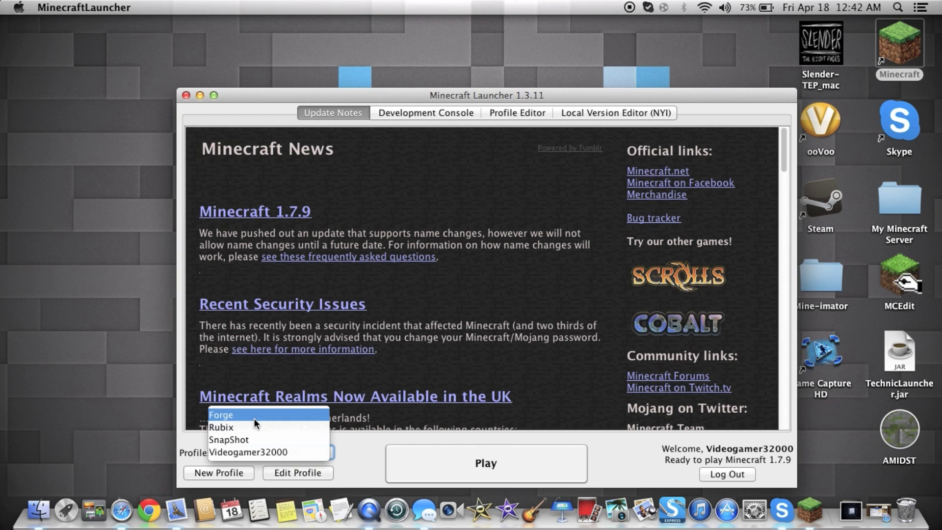
click(254, 417)
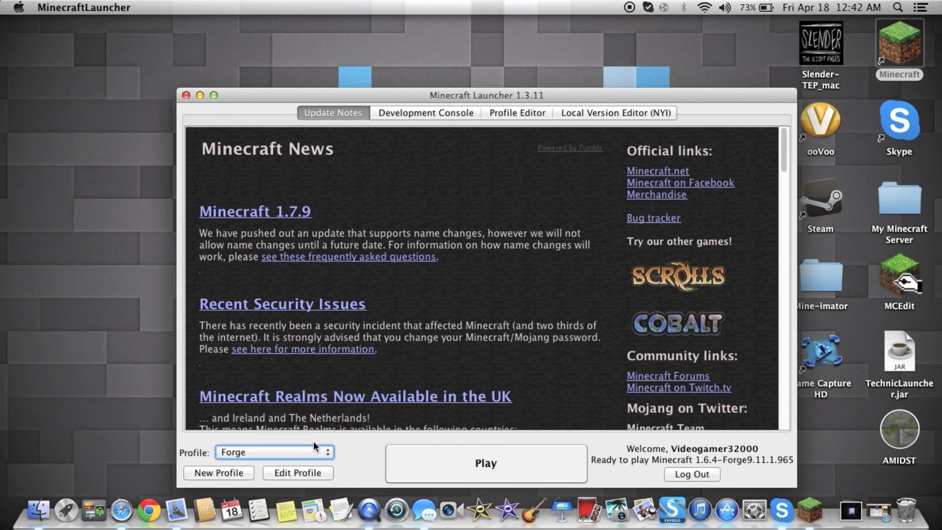
click(245, 472)
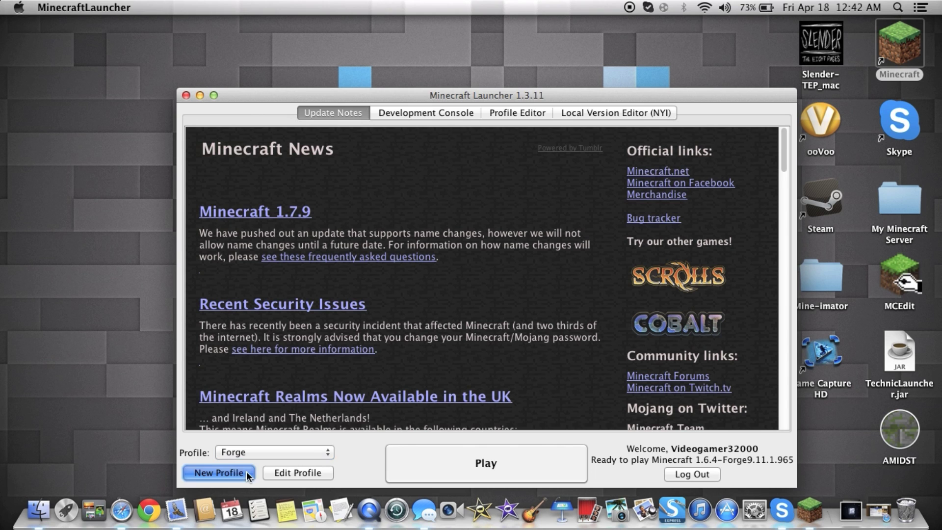
click(346, 348)
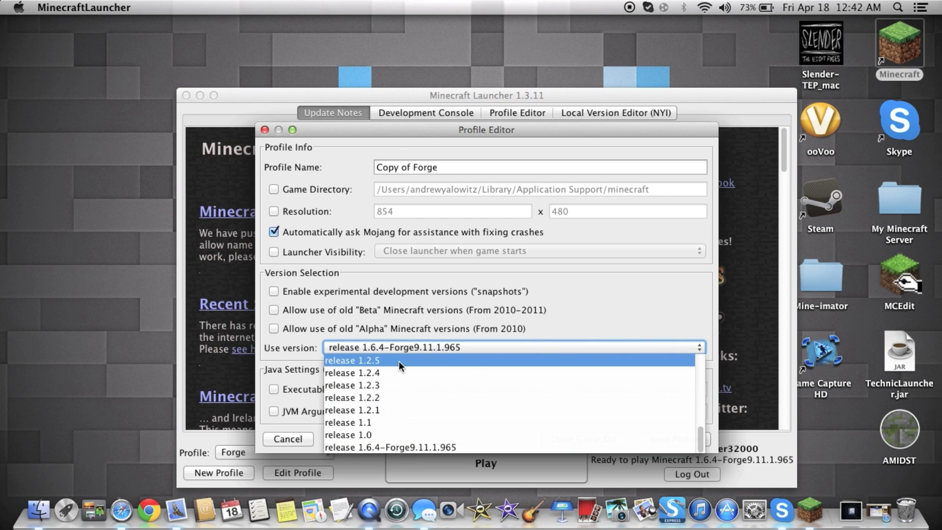
click(579, 310)
click(625, 332)
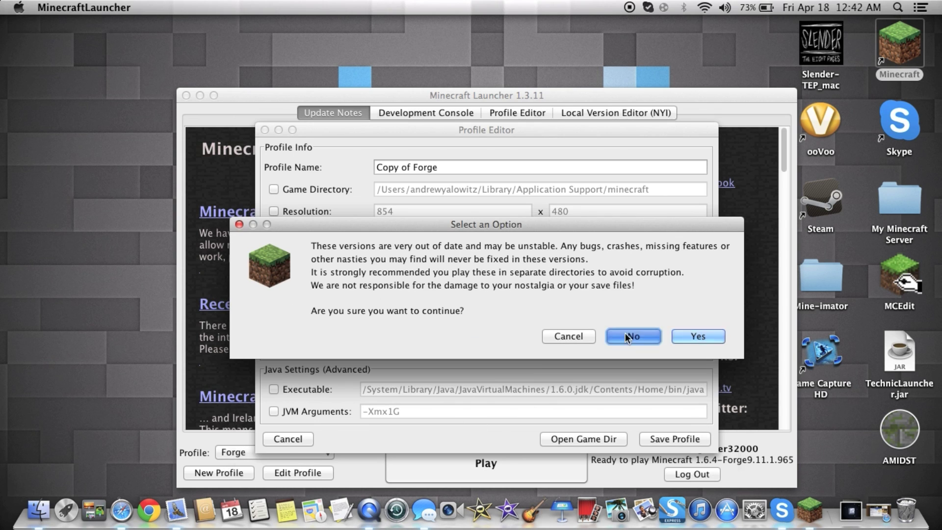
click(282, 440)
click(251, 449)
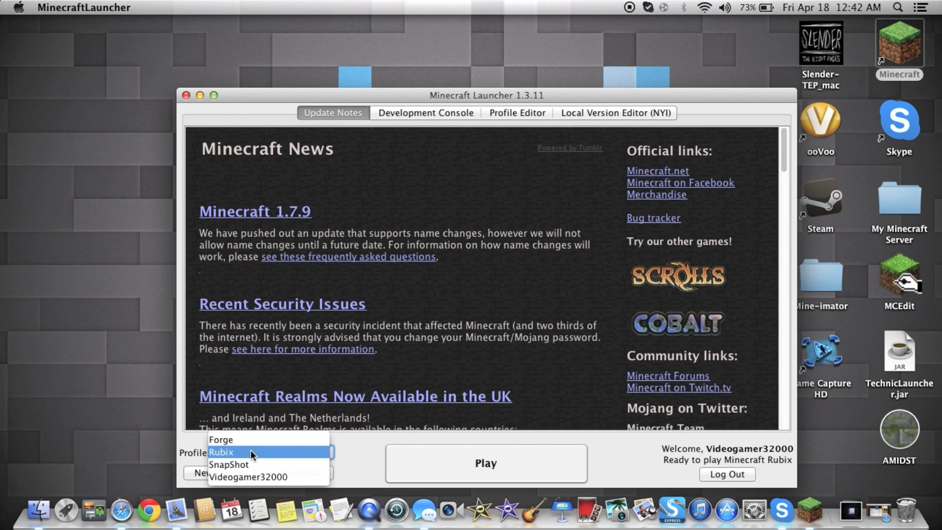
click(250, 437)
Step: Play the Forge 1.6.4 profile and open the Mods list from the title screen
click(475, 463)
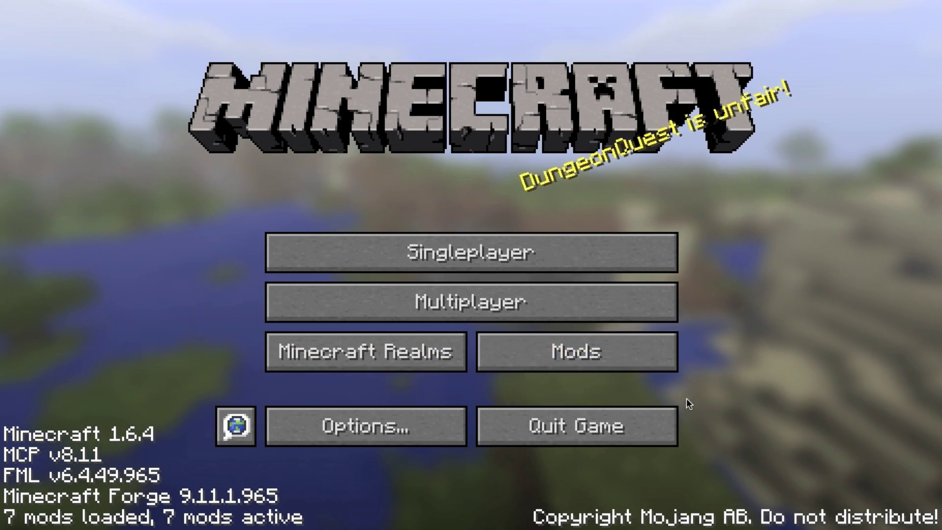
click(636, 356)
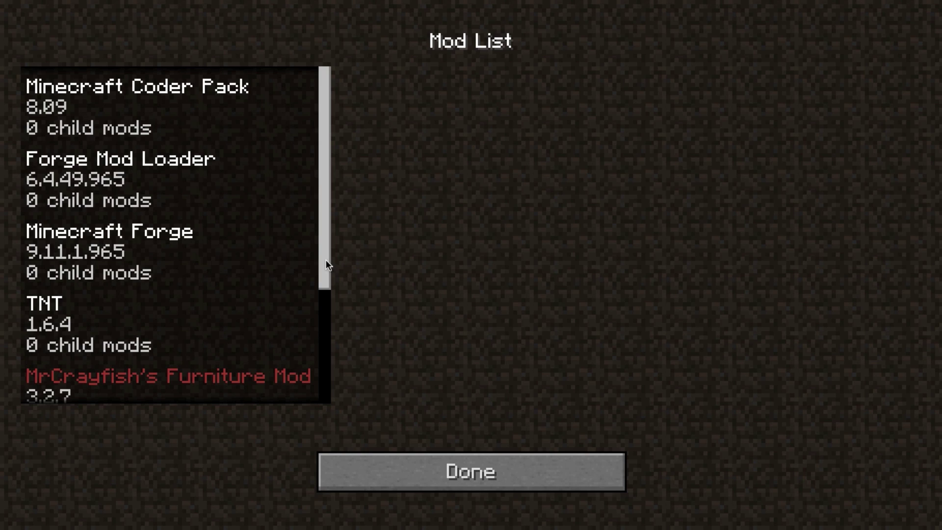
scroll(326, 259, down, 5)
scroll(173, 301, up, 4)
click(50, 309)
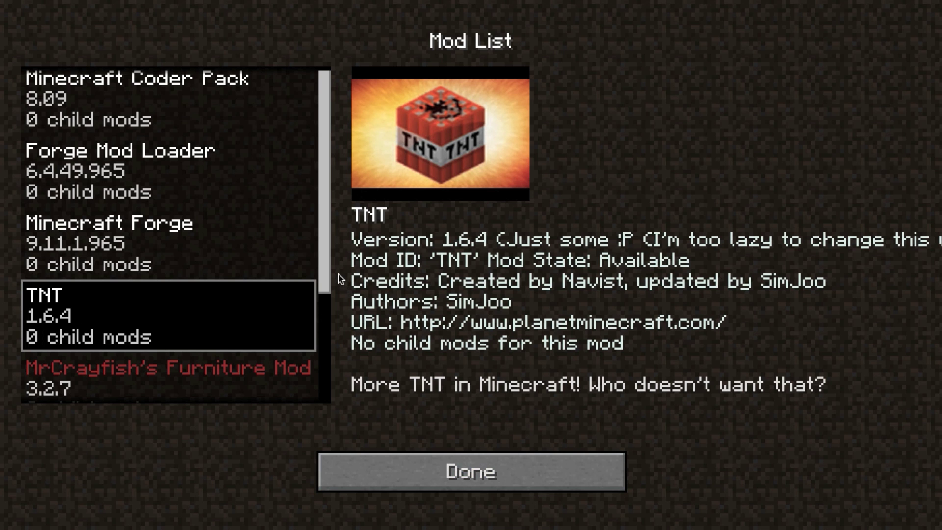
drag(328, 272, 325, 380)
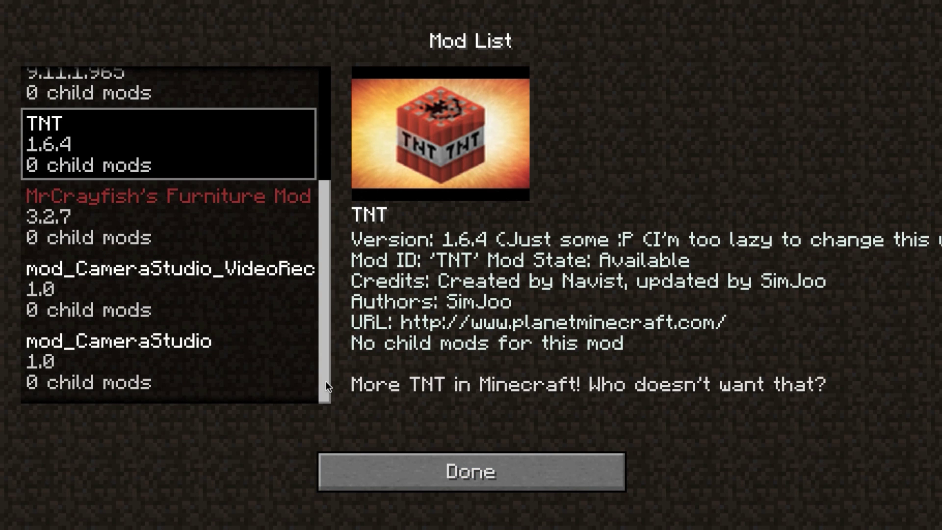
click(554, 472)
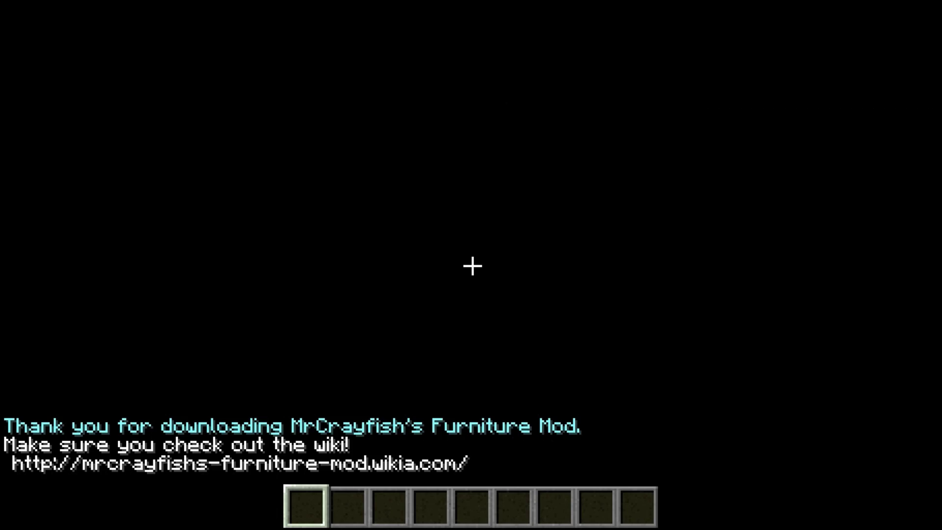
Step: Check the TNT Mod BOMBS tab on page 2/2 of the creative inventory, then close it
key(e)
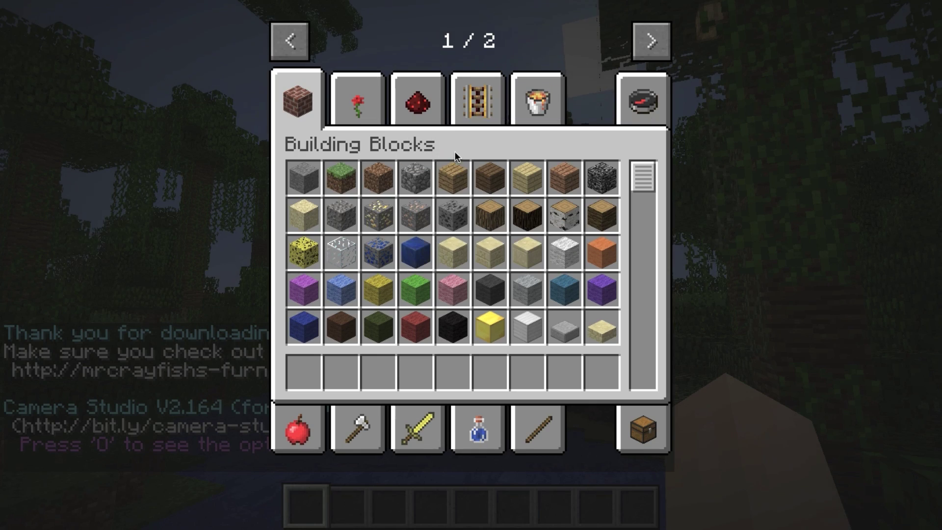
click(651, 40)
click(302, 107)
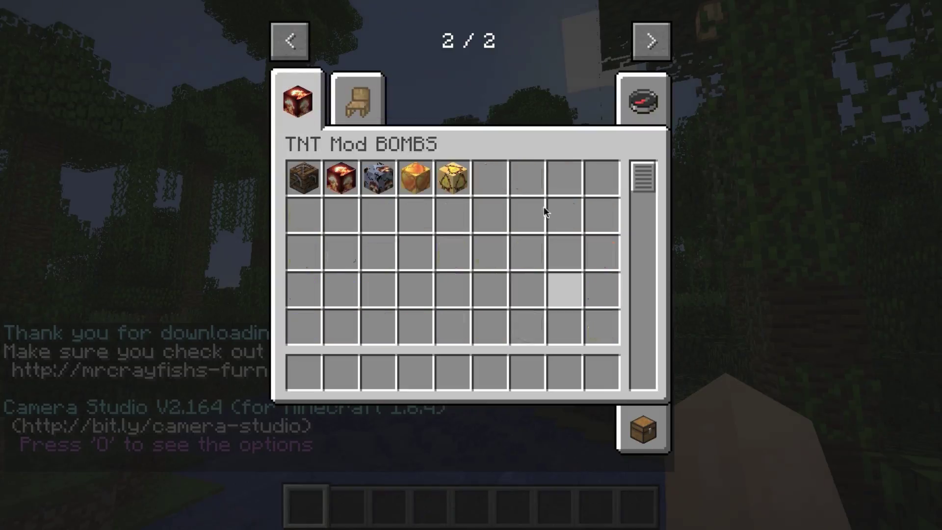
key(e)
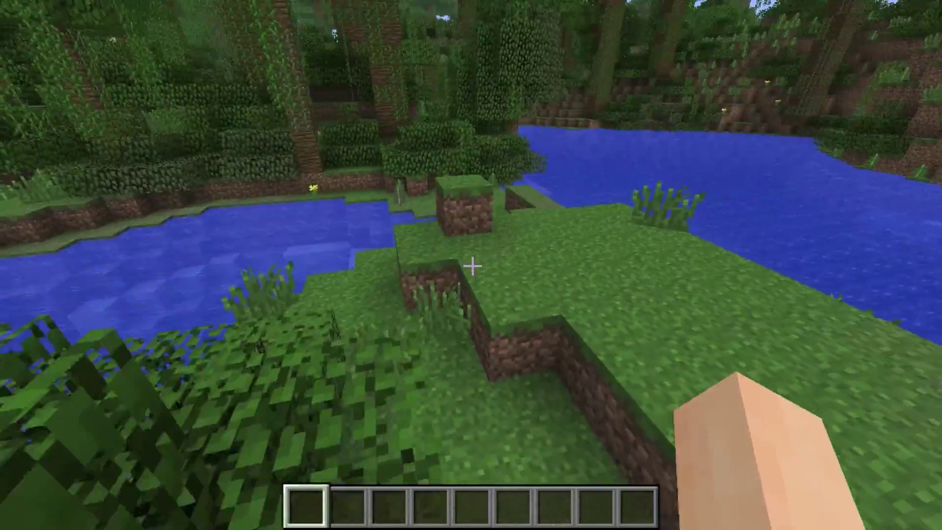
Step: Walk along the grassy riverbank among the jungle trees and switch to third-person view with F5
key(w)
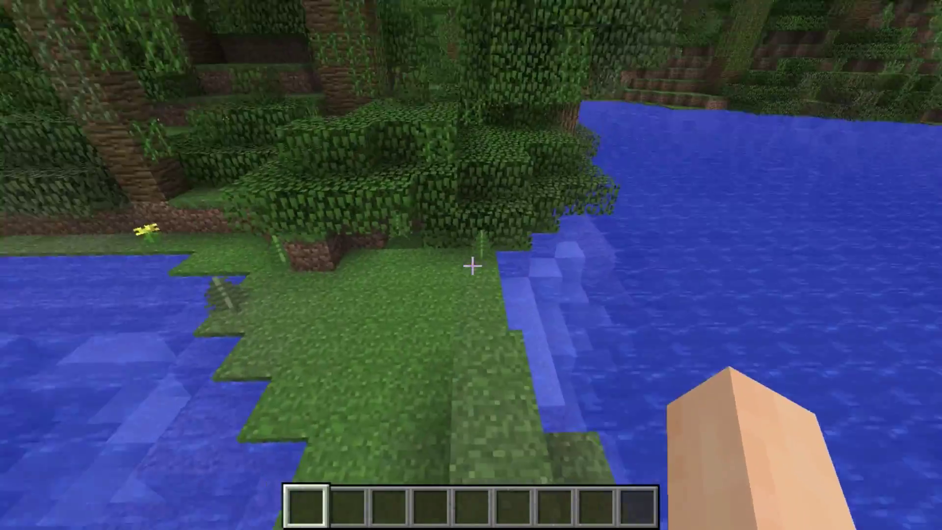
key(space)
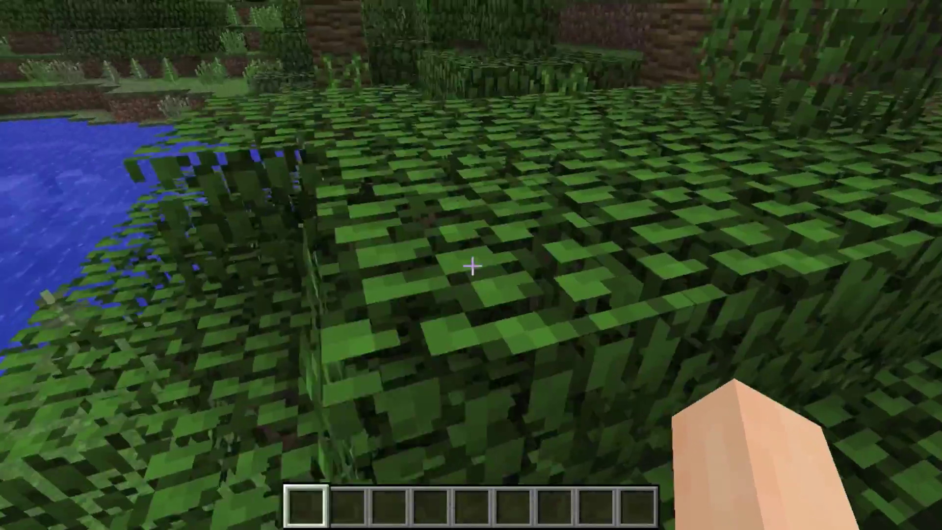
key(w)
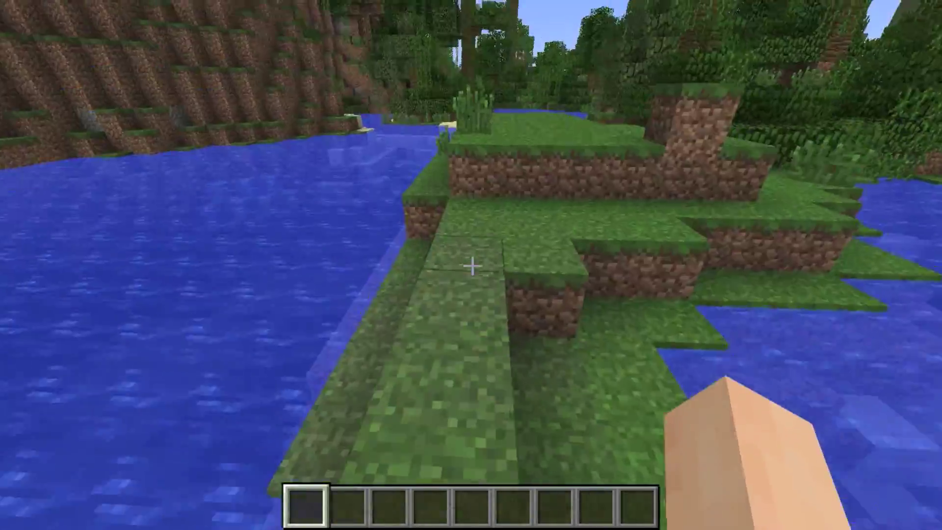
key(w)
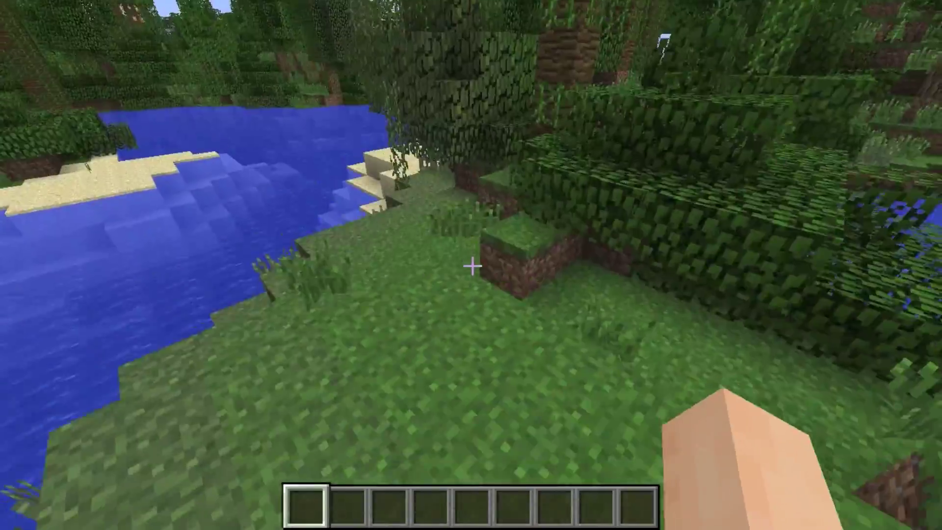
key(w)
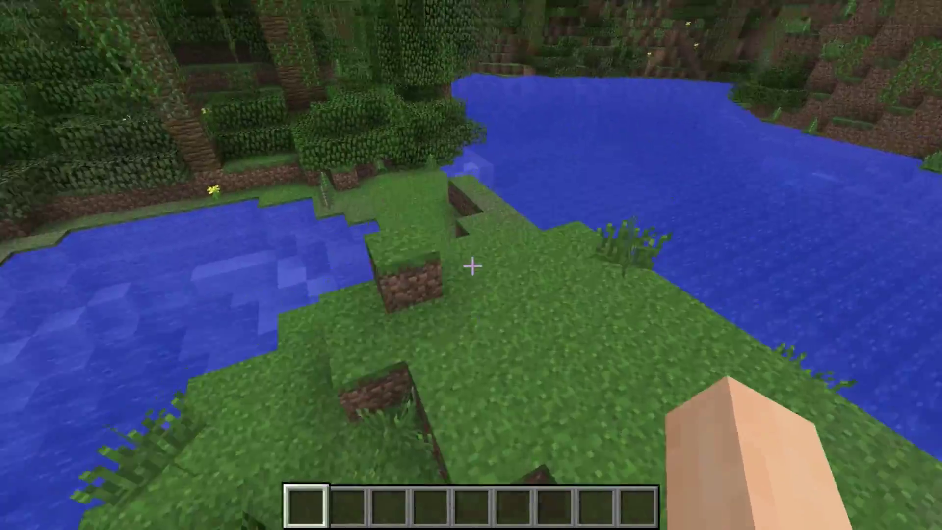
key(w)
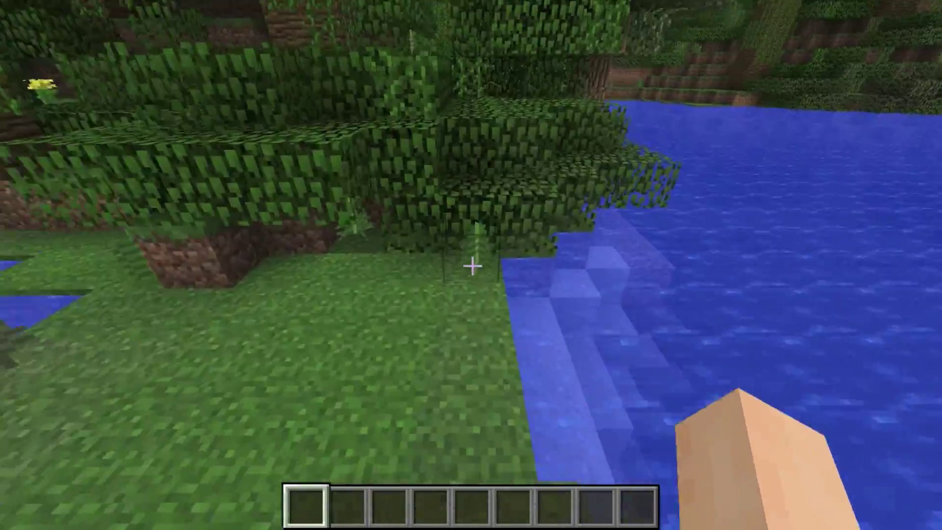
key(F5)
key(F5)
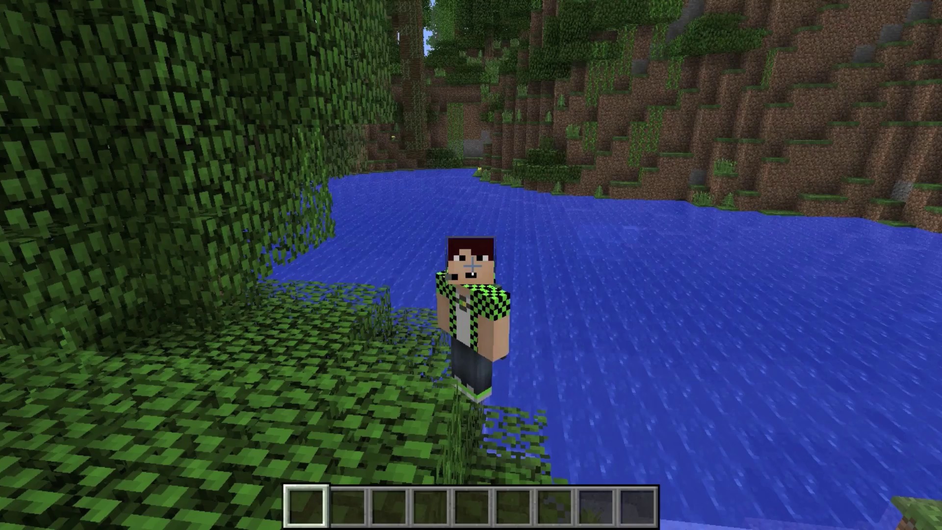
mouse_move(471, 265)
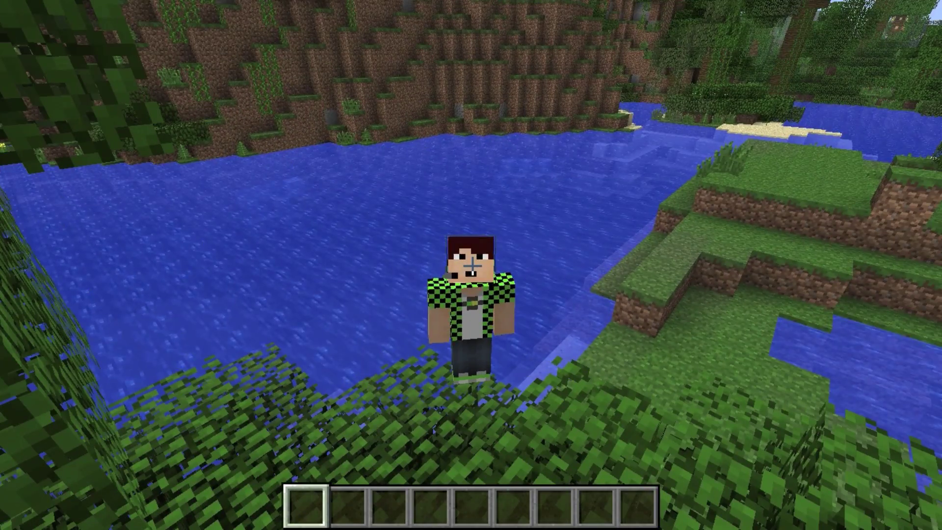